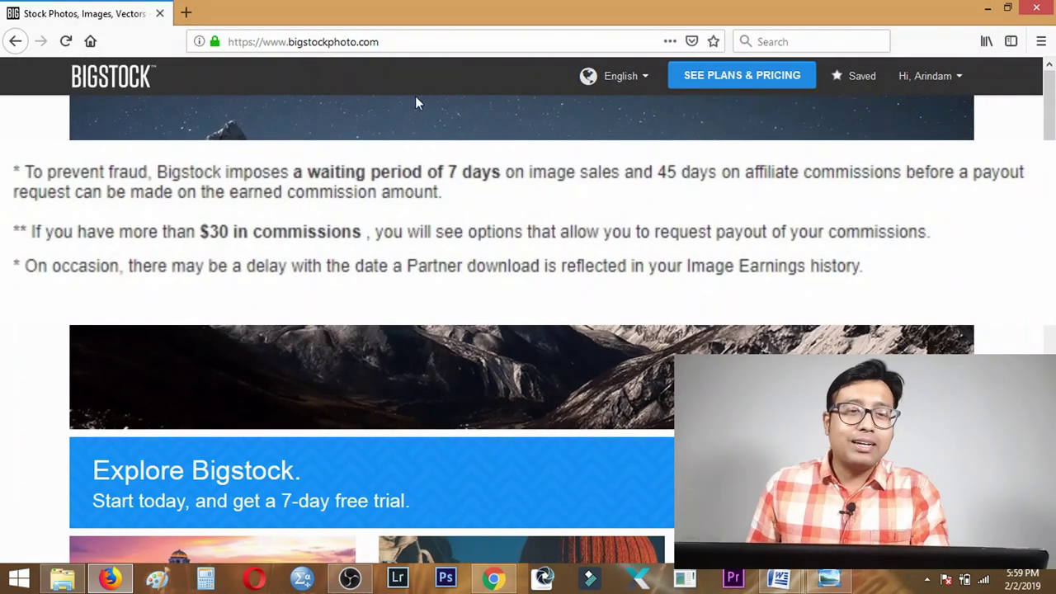
- Scroll the Bigstock home page down to its footer links
scroll(411, 86, down, 6)
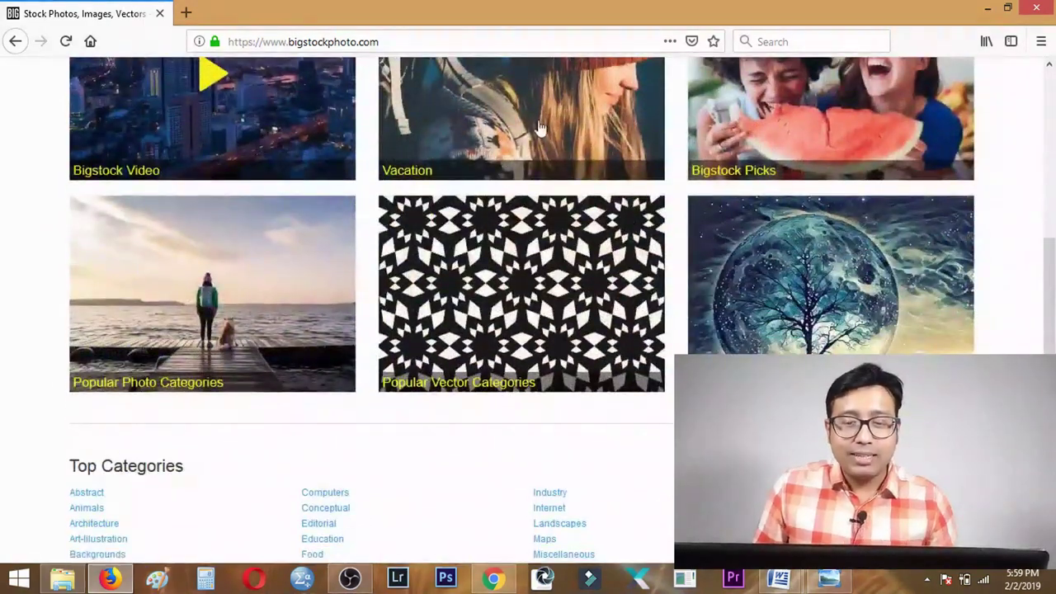
scroll(537, 132, up, 3)
scroll(538, 132, up, 3)
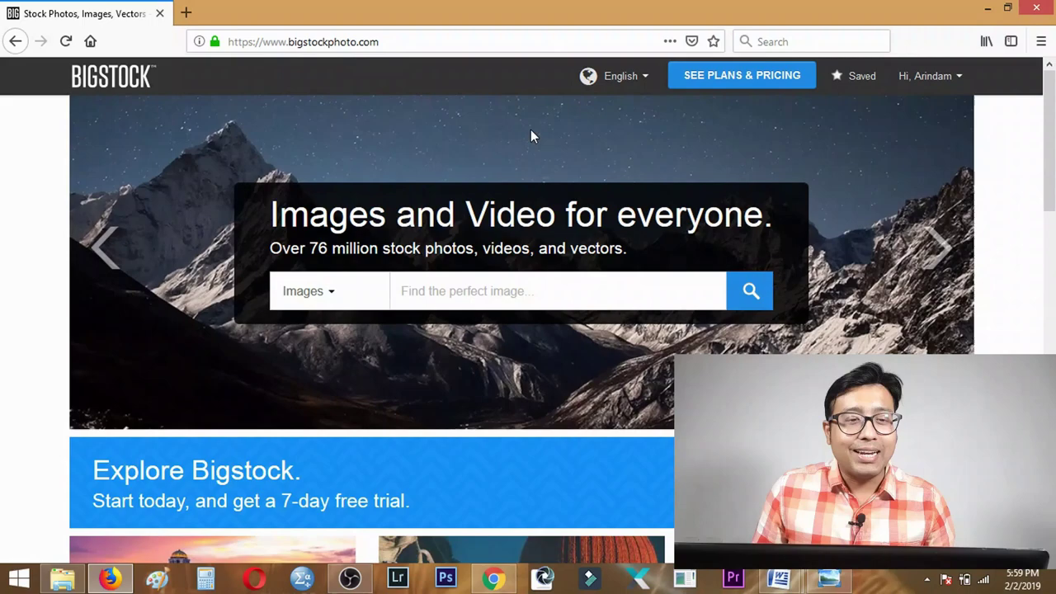
scroll(500, 132, down, 10)
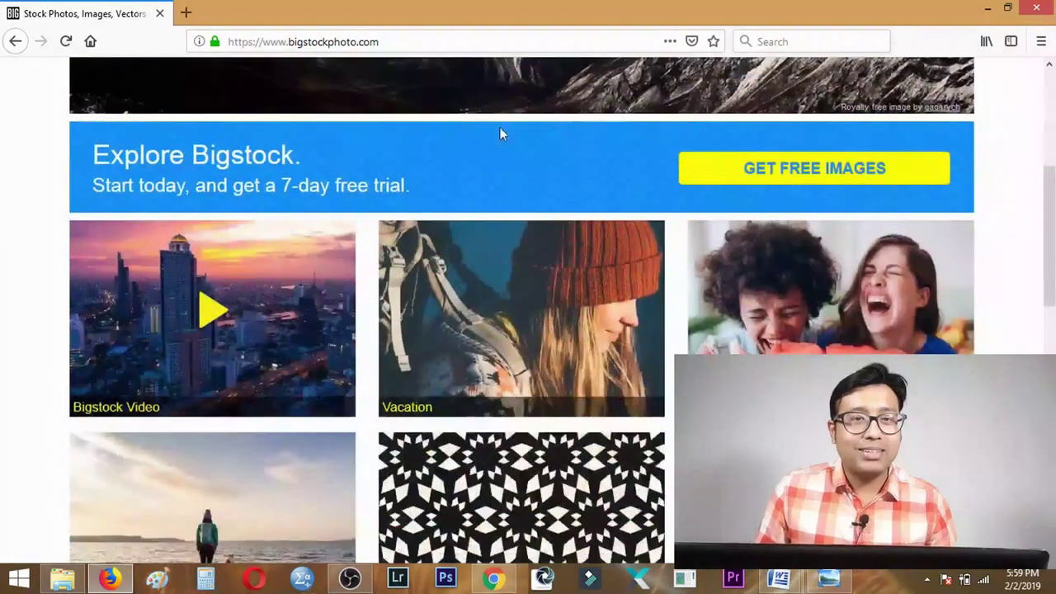
scroll(500, 154, down, 5)
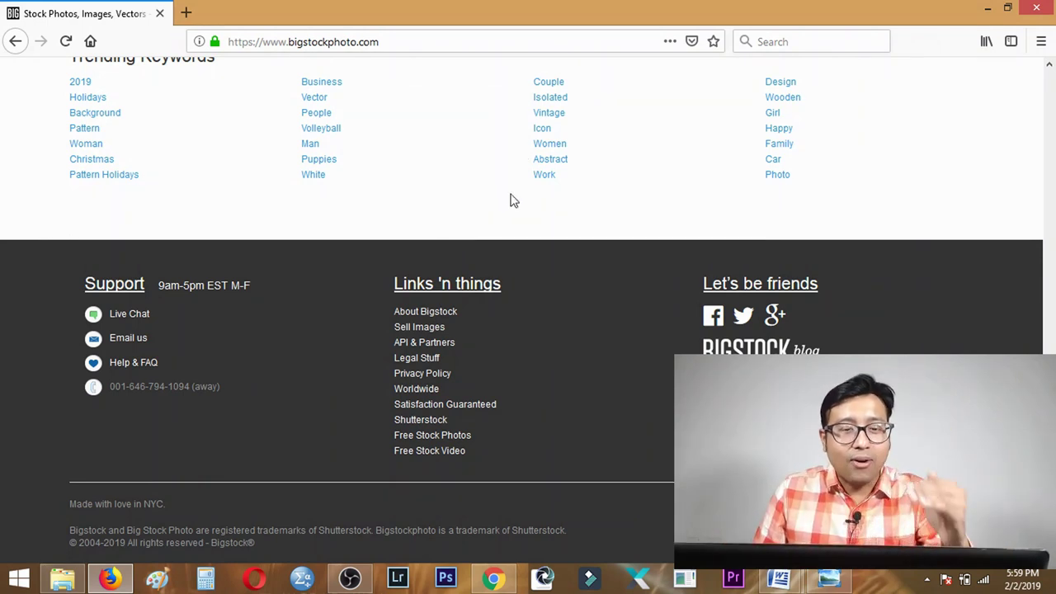
- Open the Sell Images page, then choose Upload Images to start as a contributor
click(419, 328)
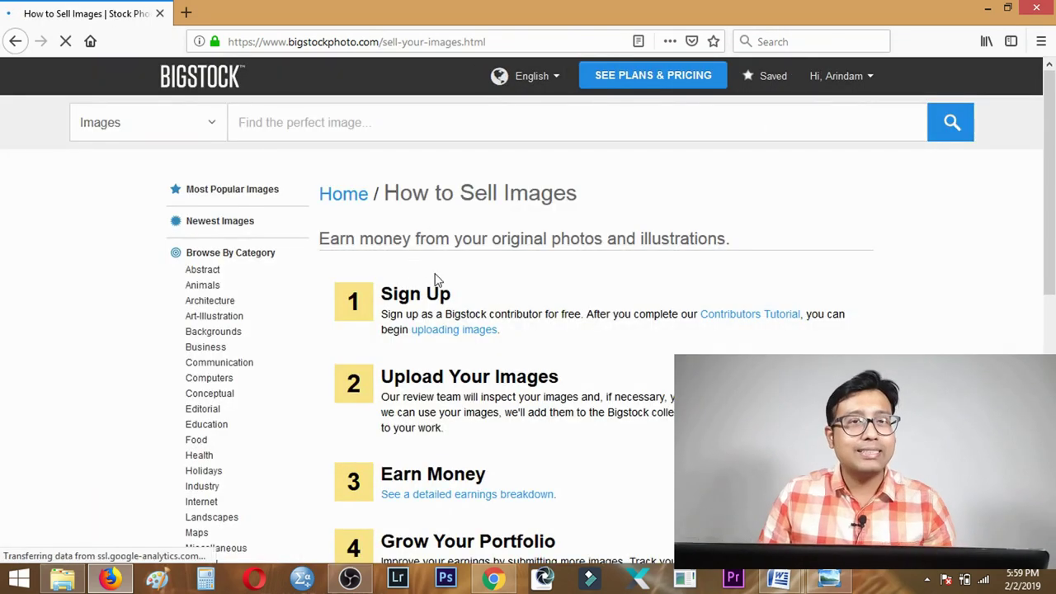
scroll(498, 296, down, 5)
scroll(498, 297, down, 1)
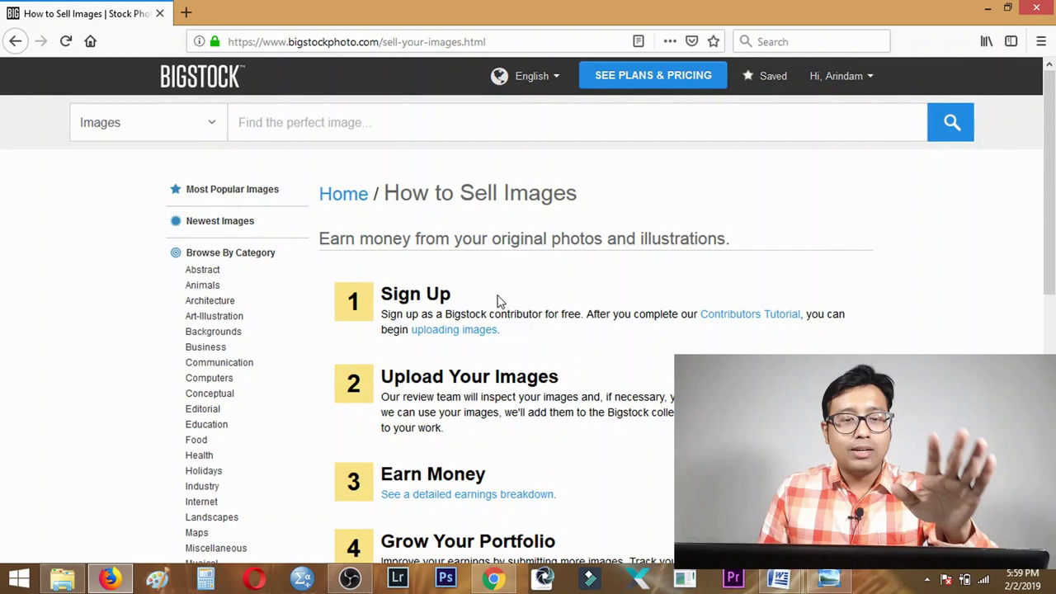
scroll(497, 297, down, 3)
click(439, 442)
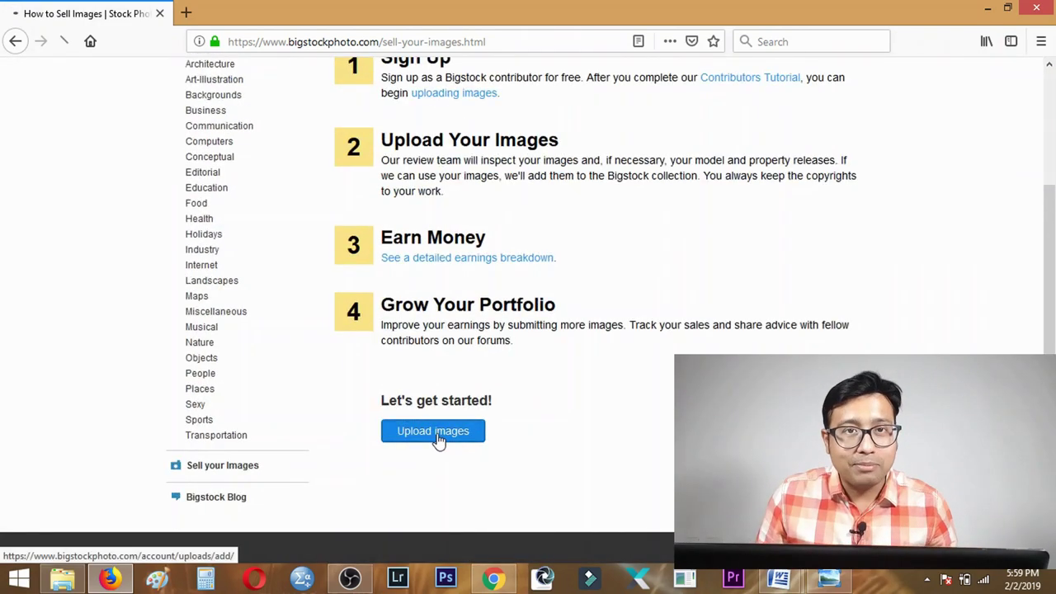
scroll(532, 313, down, 4)
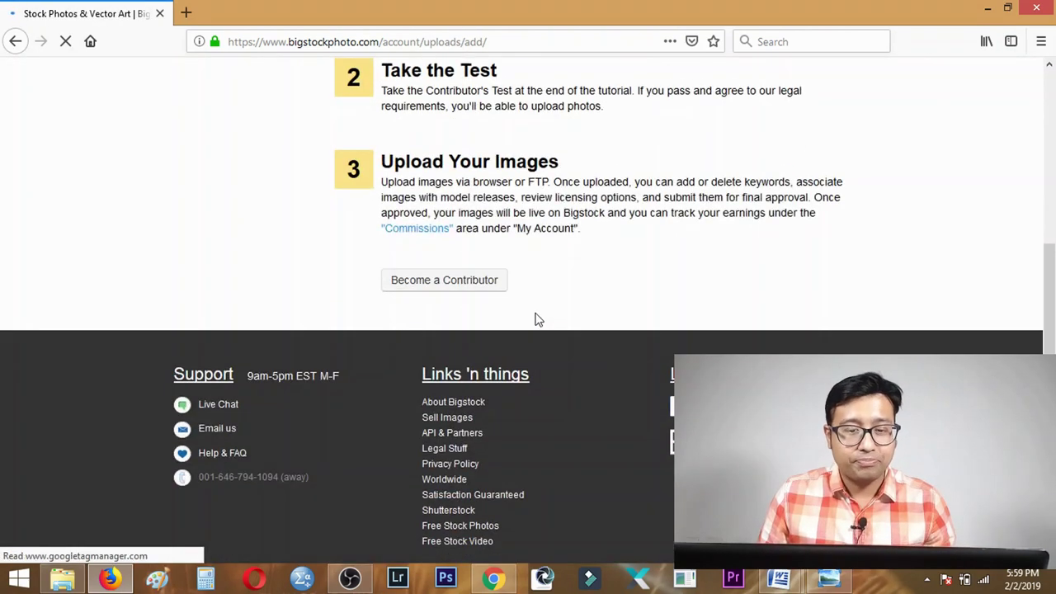
scroll(534, 318, up, 3)
scroll(534, 319, down, 2)
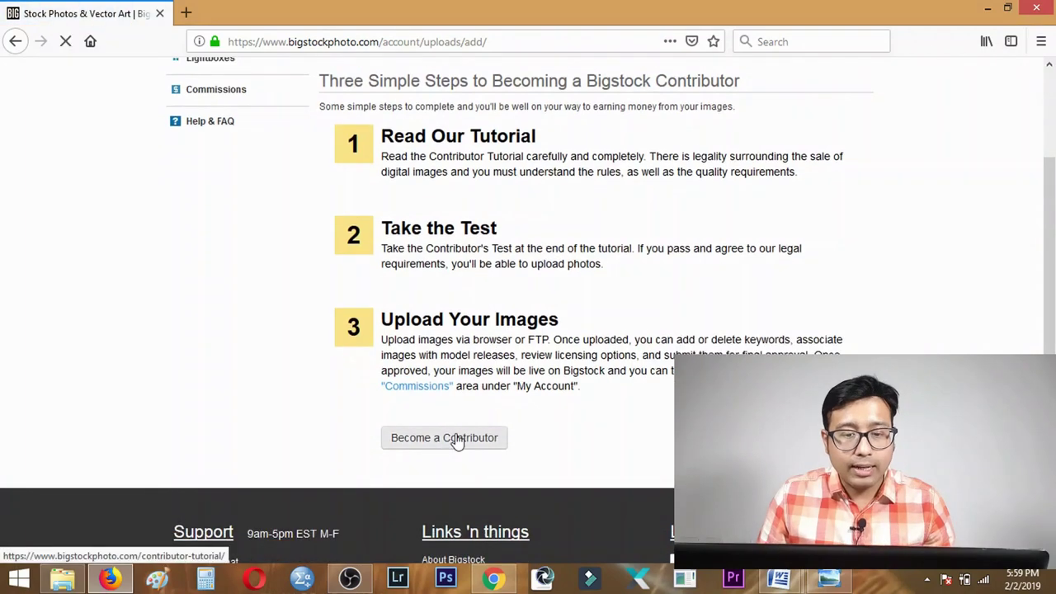
- Open the Contributor Tutorial and read through its first page
click(456, 440)
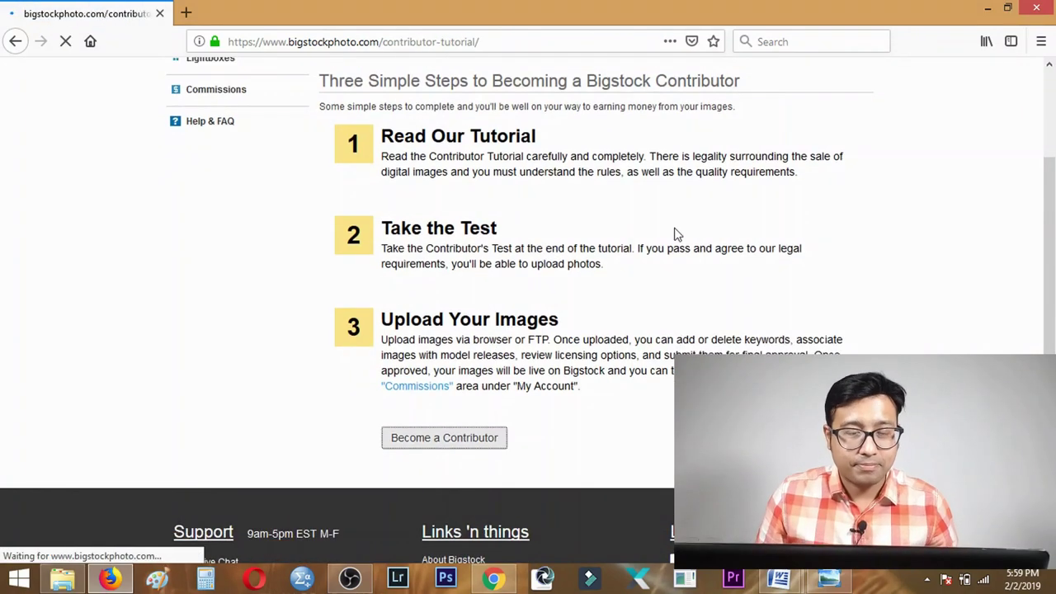
scroll(683, 263, down, 10)
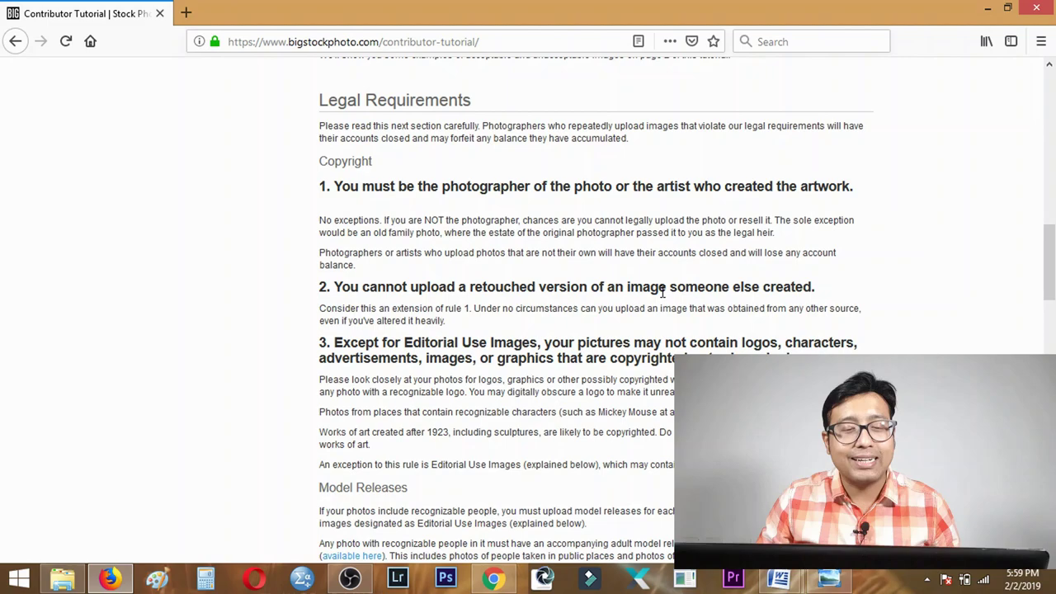
scroll(661, 312, down, 5)
scroll(662, 312, down, 12)
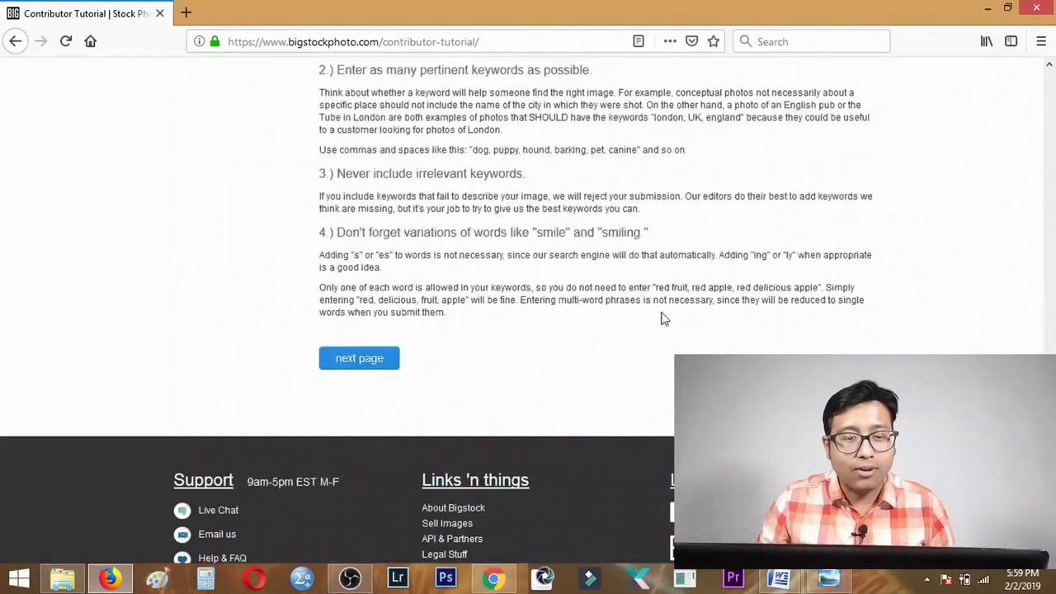
- Move to tutorial page 2 and scroll through it to the bottom
click(343, 366)
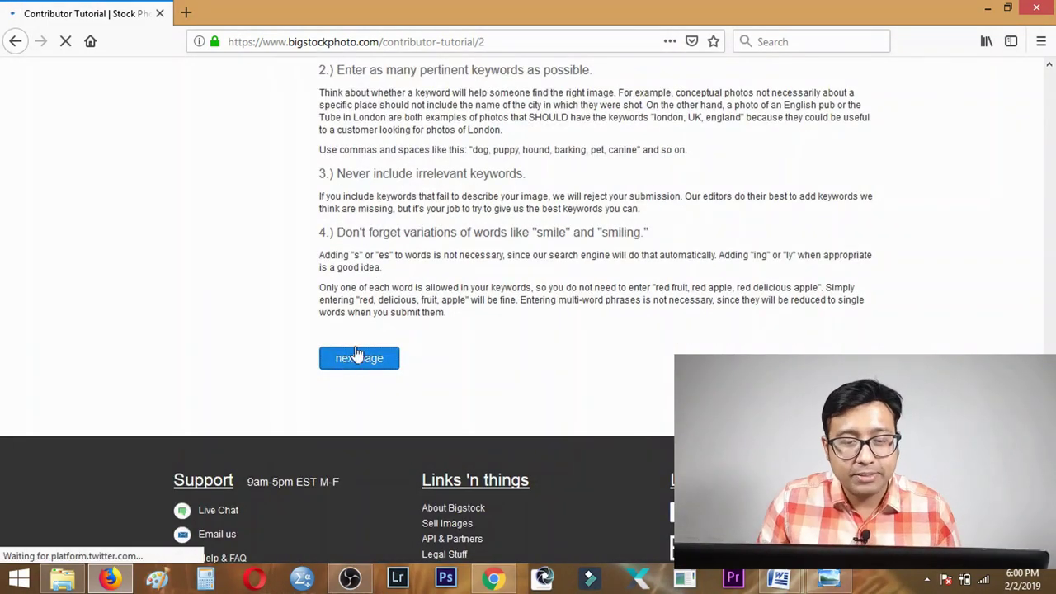
scroll(486, 239, down, 5)
scroll(495, 251, down, 15)
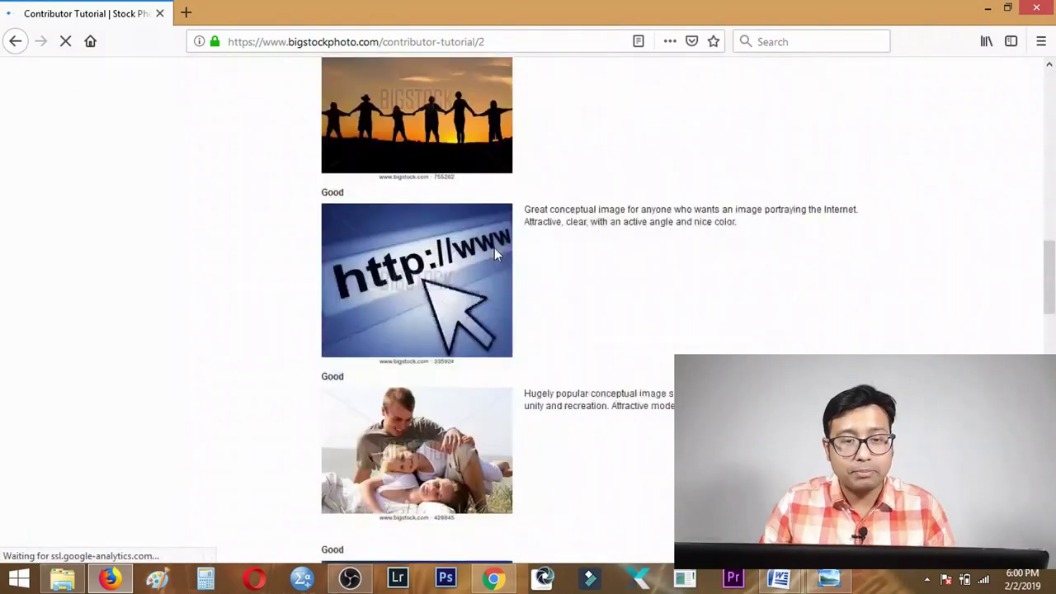
scroll(494, 281, down, 10)
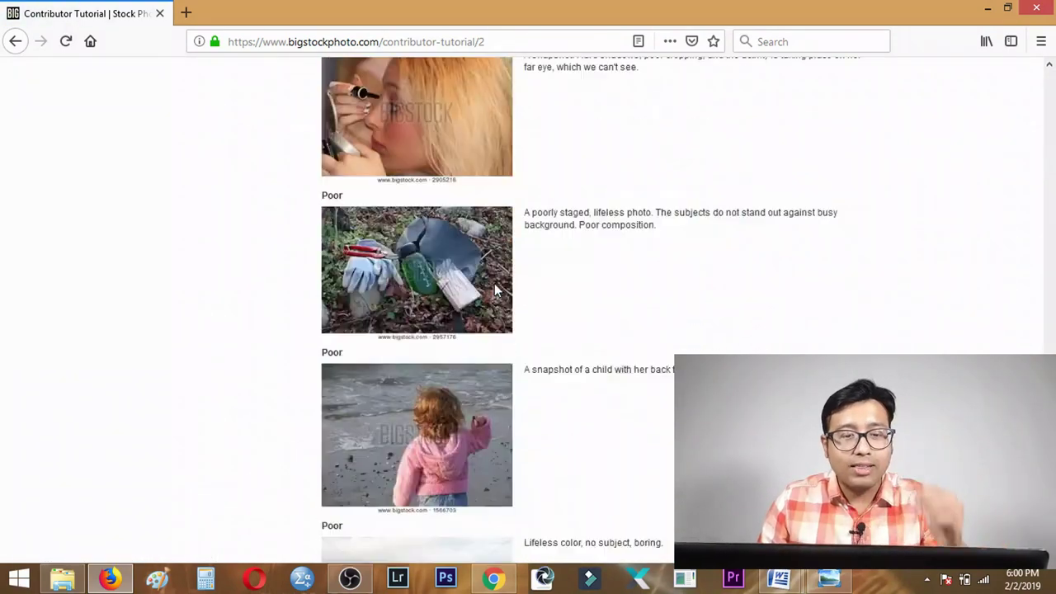
click(370, 227)
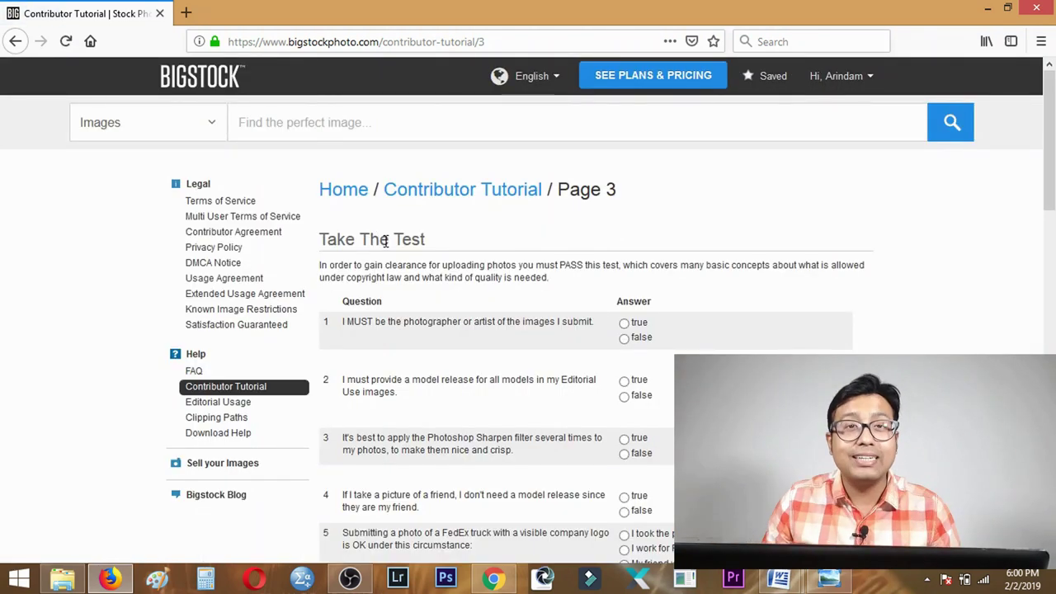
scroll(397, 283, down, 12)
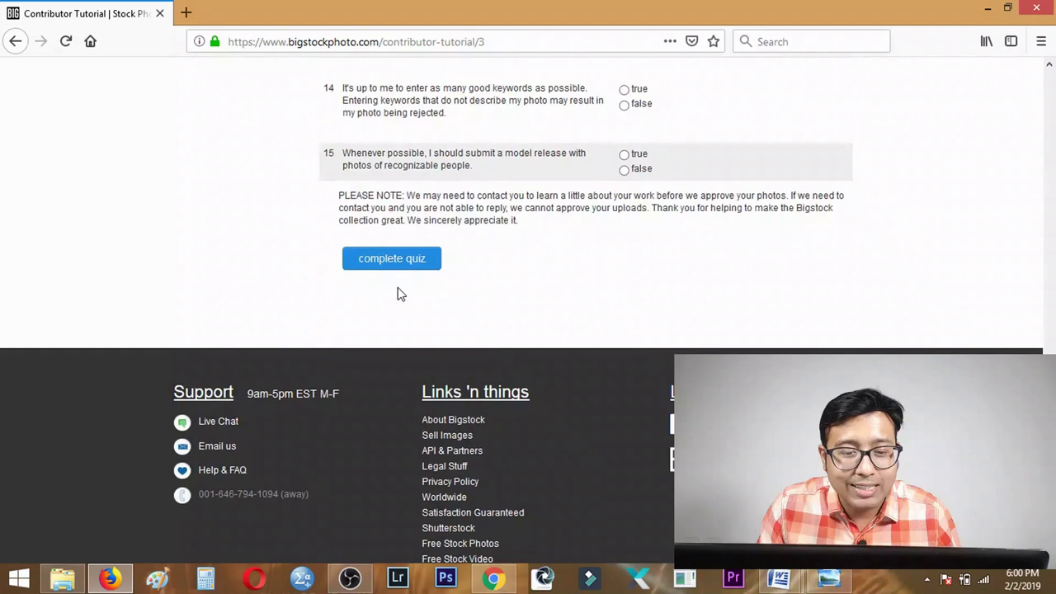
scroll(396, 294, up, 12)
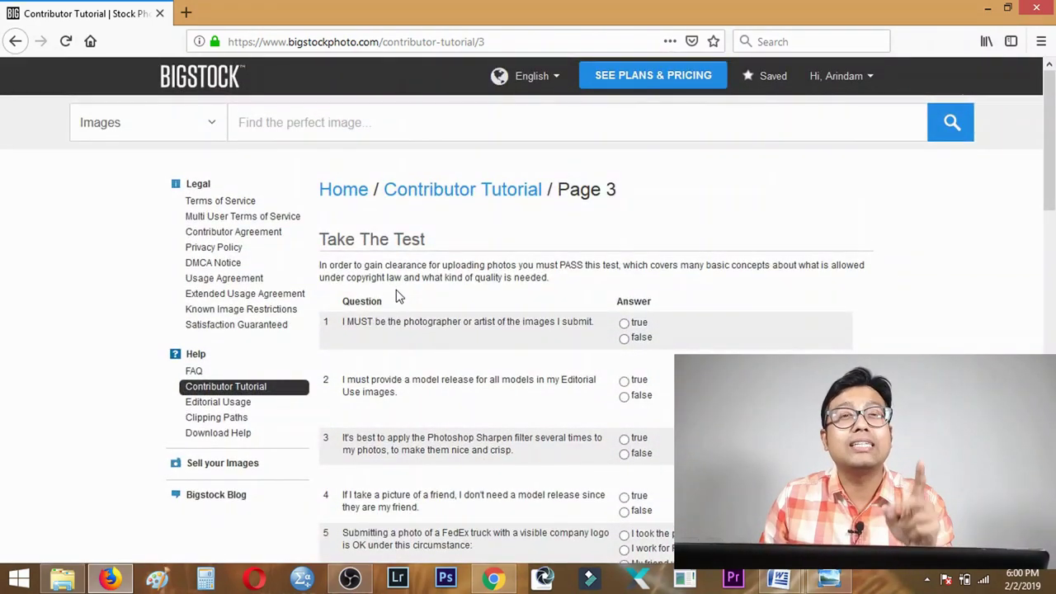
scroll(397, 297, down, 12)
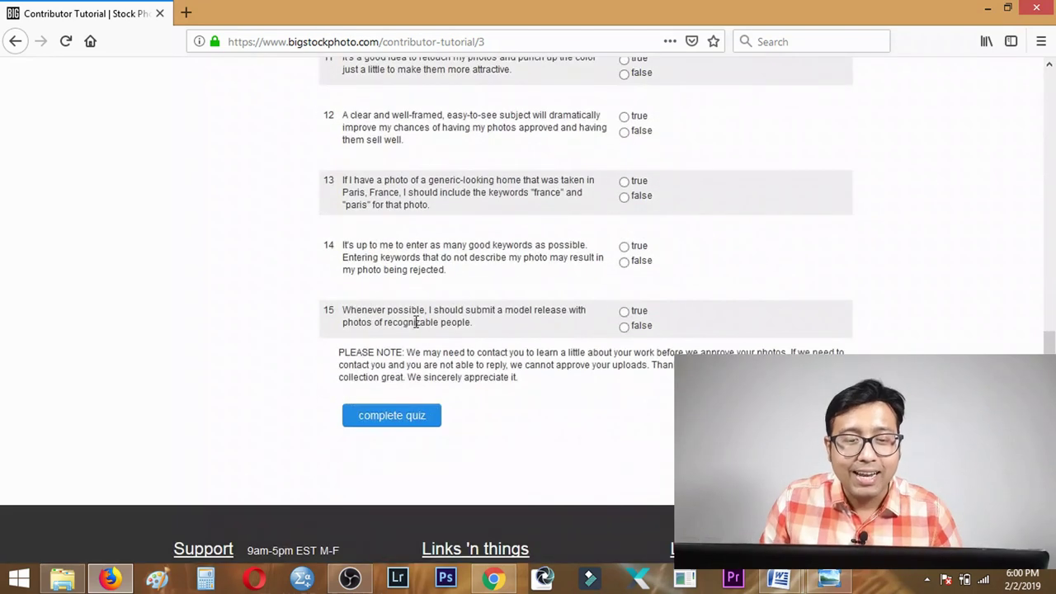
scroll(605, 302, up, 12)
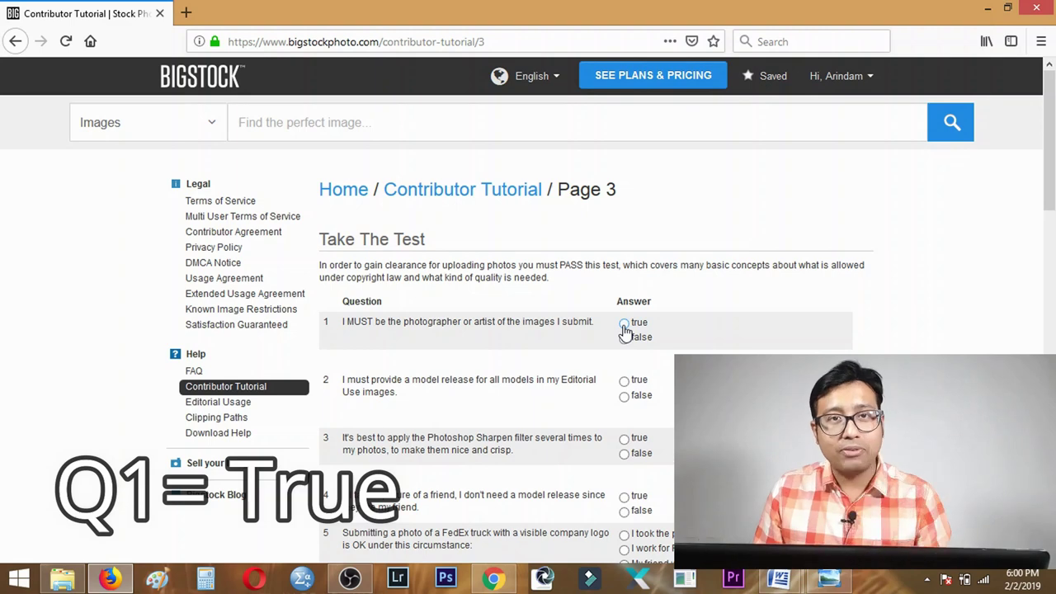
- Mark question 1, on being the photographer of submitted images, as true
click(624, 325)
scroll(578, 338, down, 1)
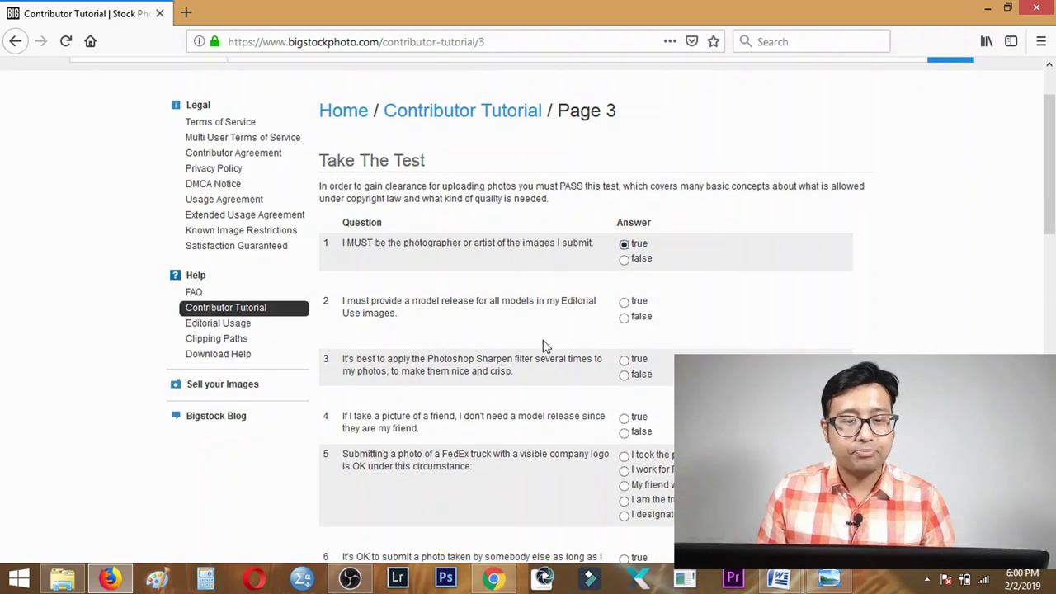
scroll(425, 342, down, 1)
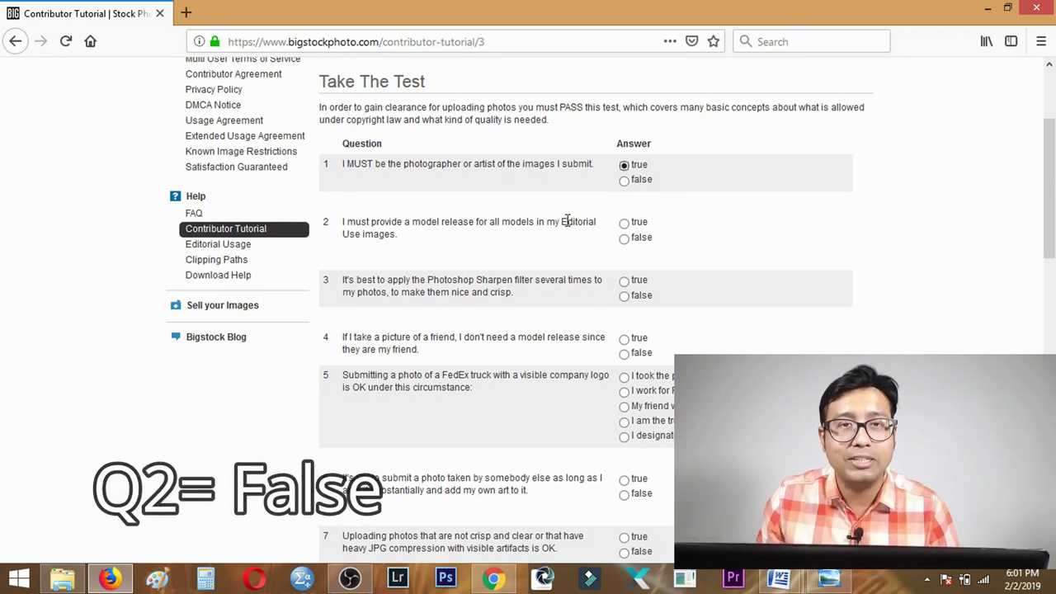
- Mark question 2, on model releases for Editorial Use images, as false
click(624, 239)
scroll(523, 153, down, 4)
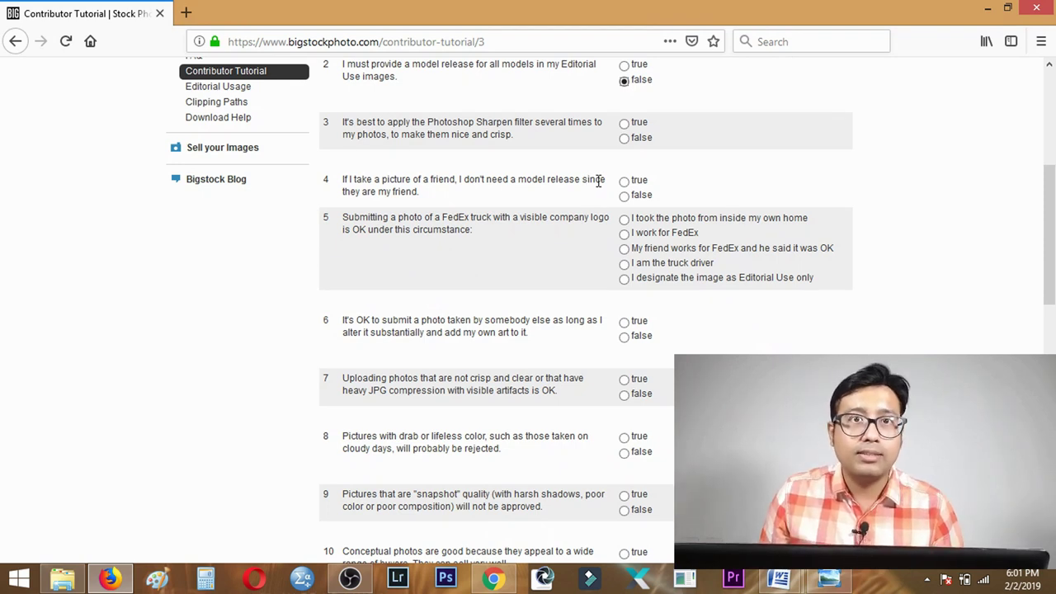
- Mark question 4, on photographing a friend without a model release, as false
click(624, 195)
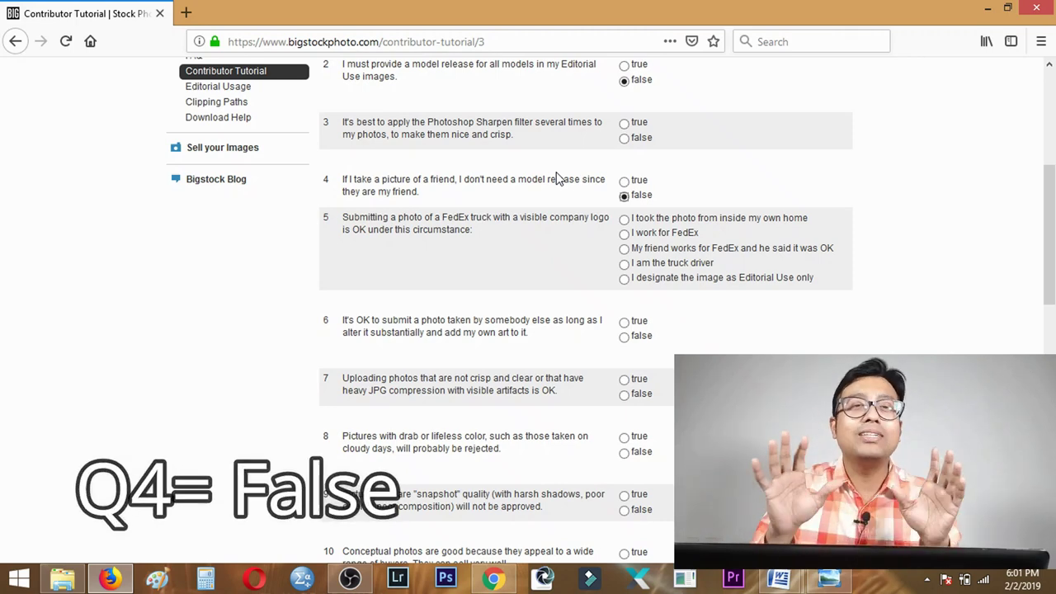
scroll(556, 179, down, 2)
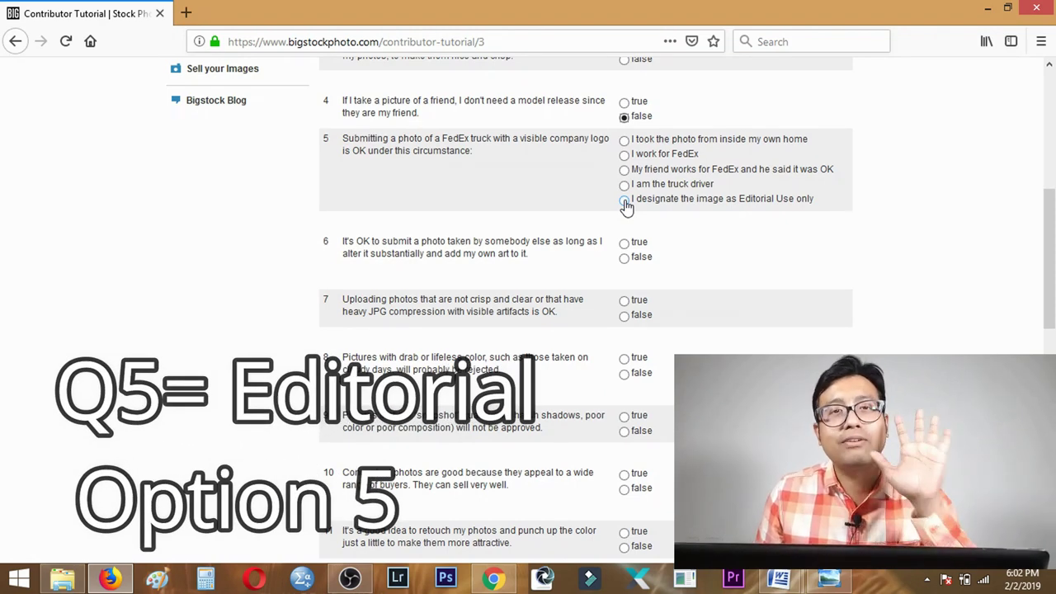
- Answer question 5 with Editorial Use only and question 6, on altered photos, as false
click(624, 201)
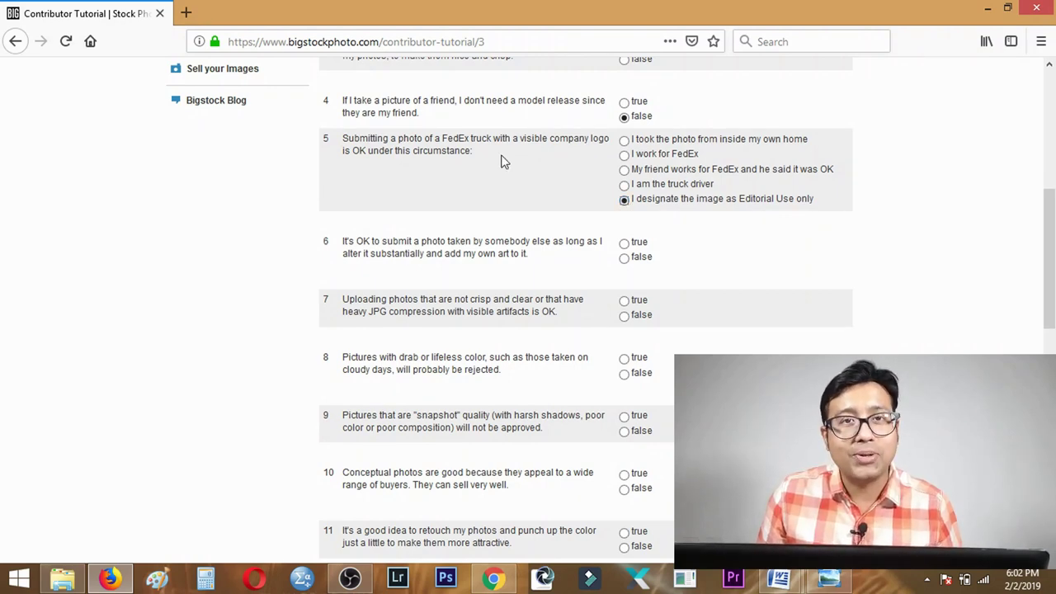
scroll(501, 161, down, 2)
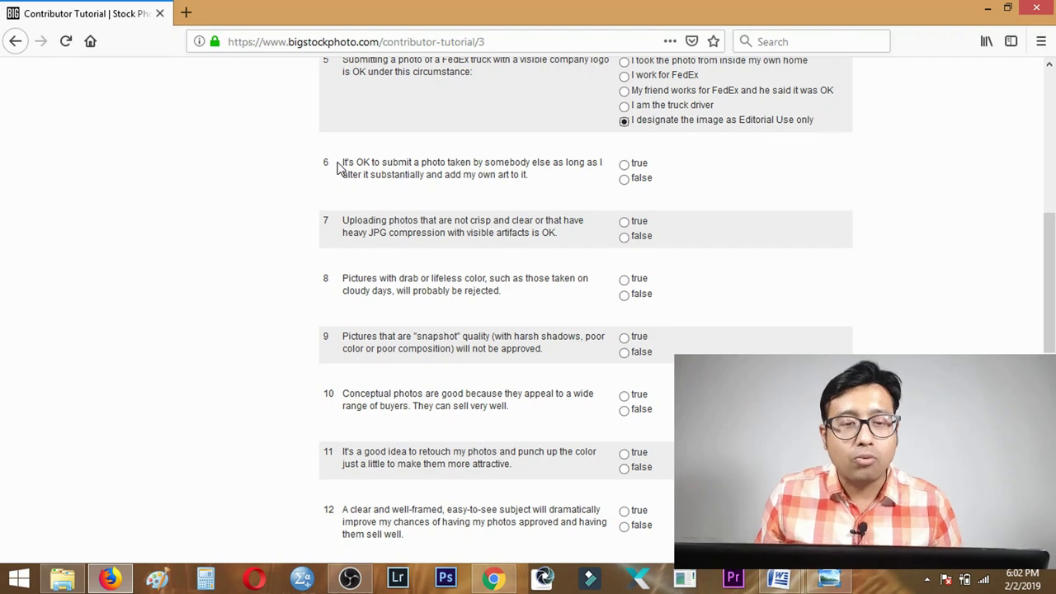
click(624, 180)
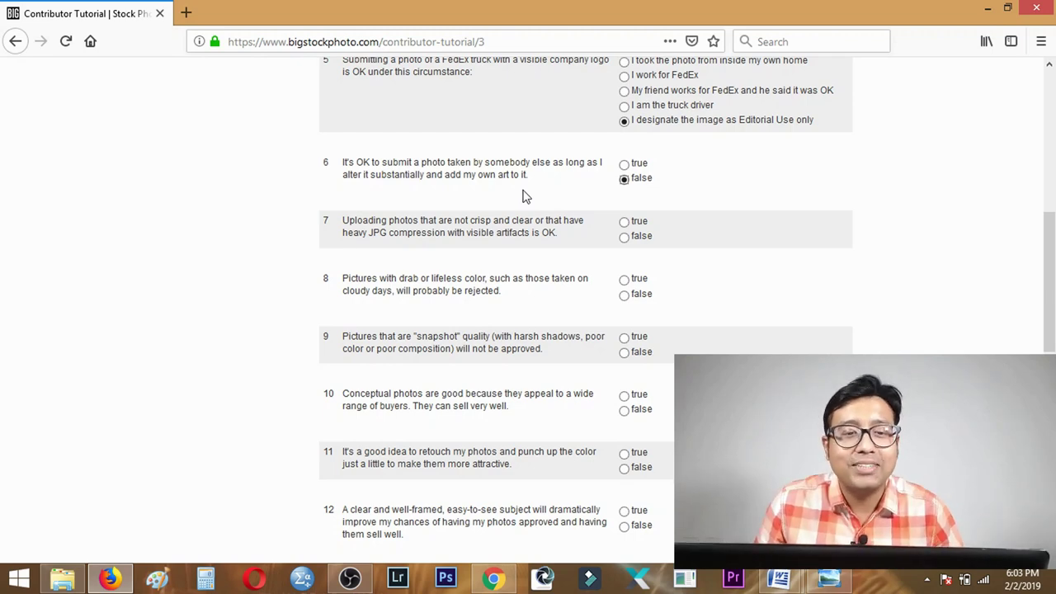
scroll(525, 198, down, 4)
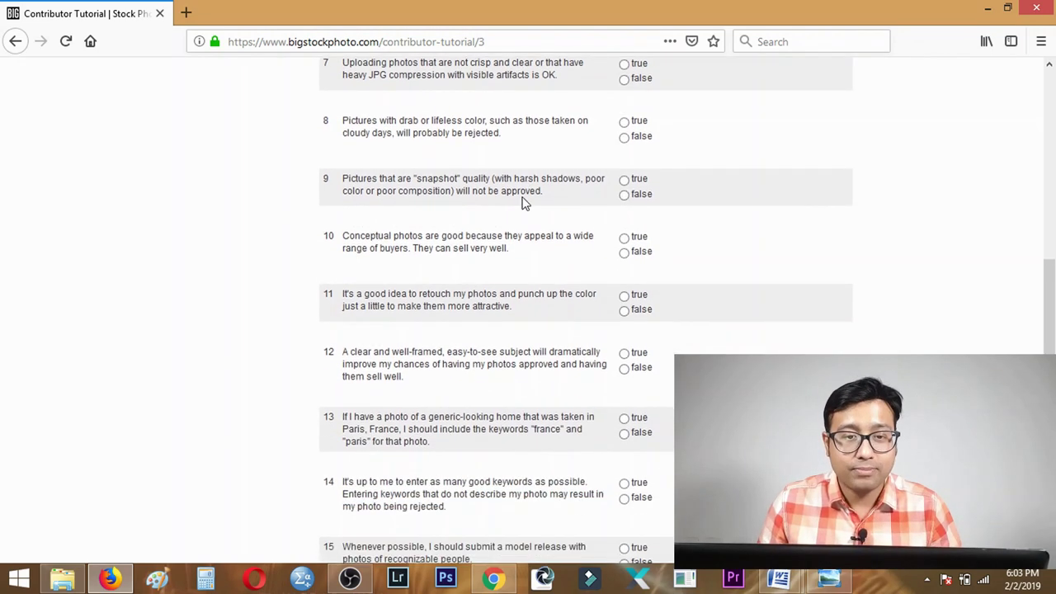
scroll(393, 229, up, 2)
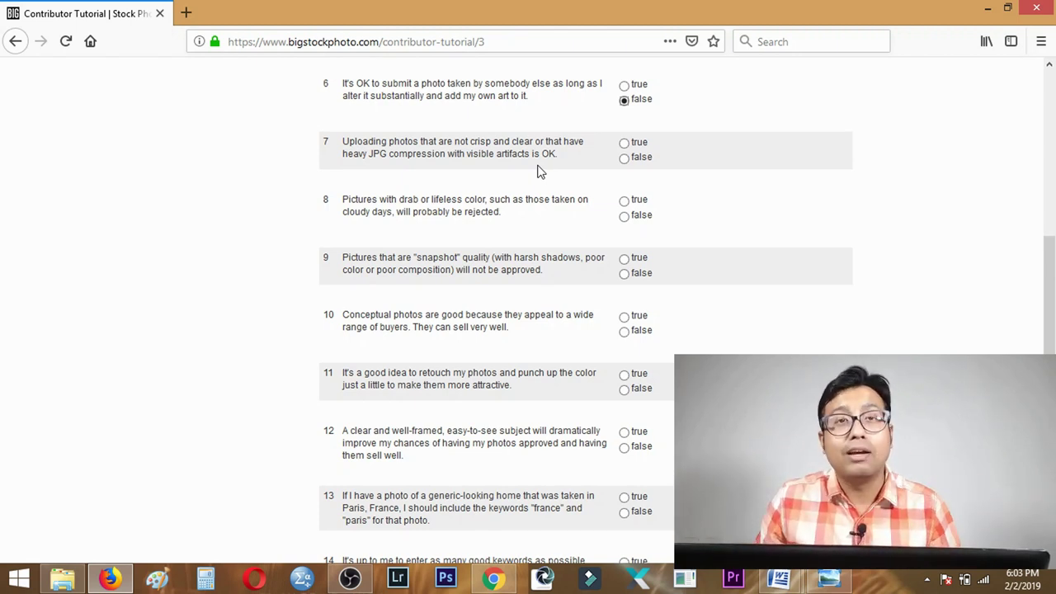
- Mark question 7 (blurry or compressed uploads) false and question 8 (drab colour) true
click(624, 158)
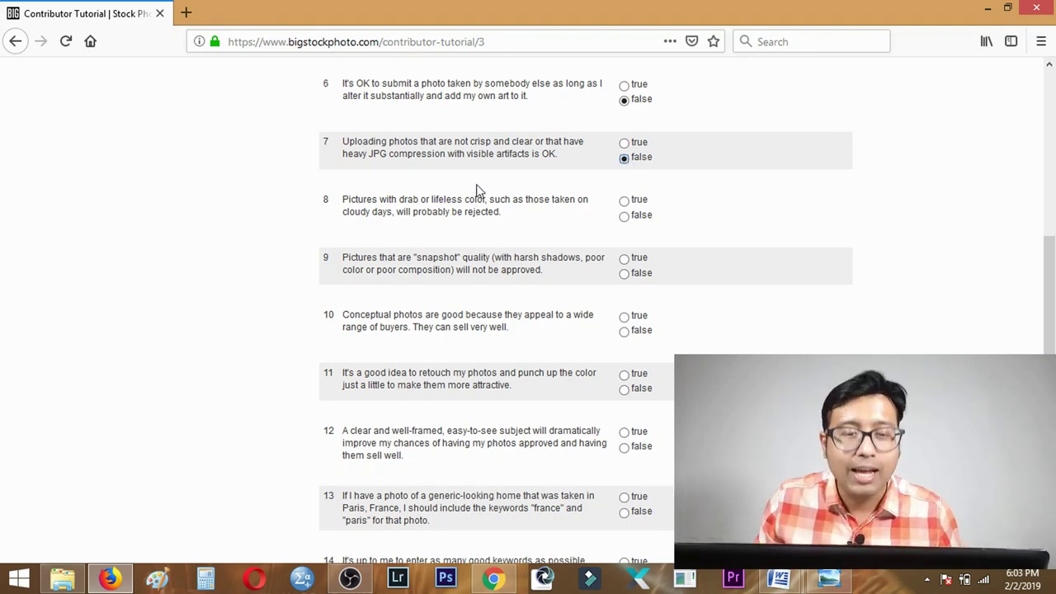
scroll(476, 189, down, 2)
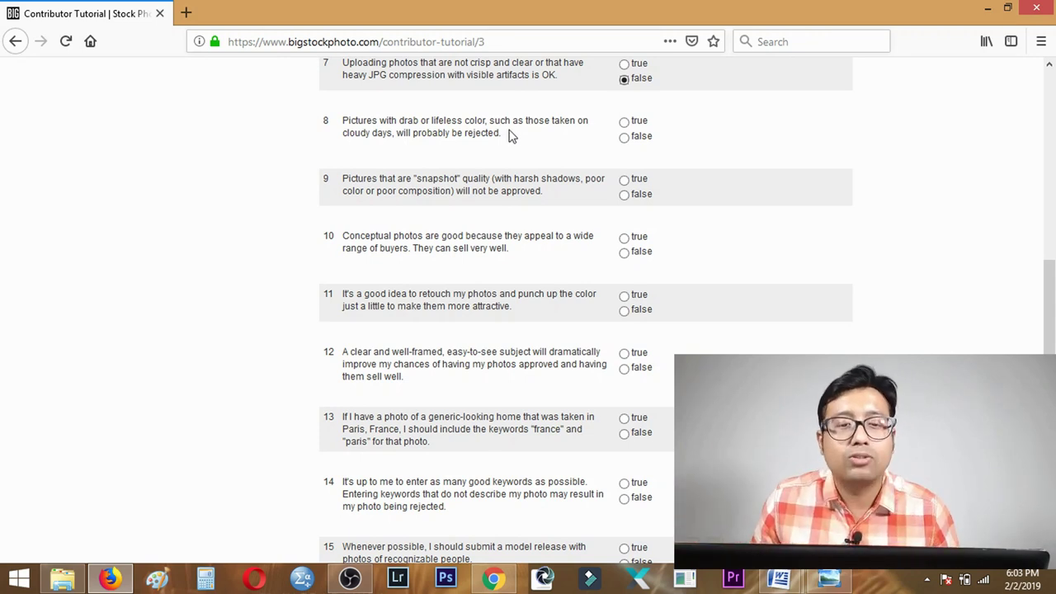
click(625, 123)
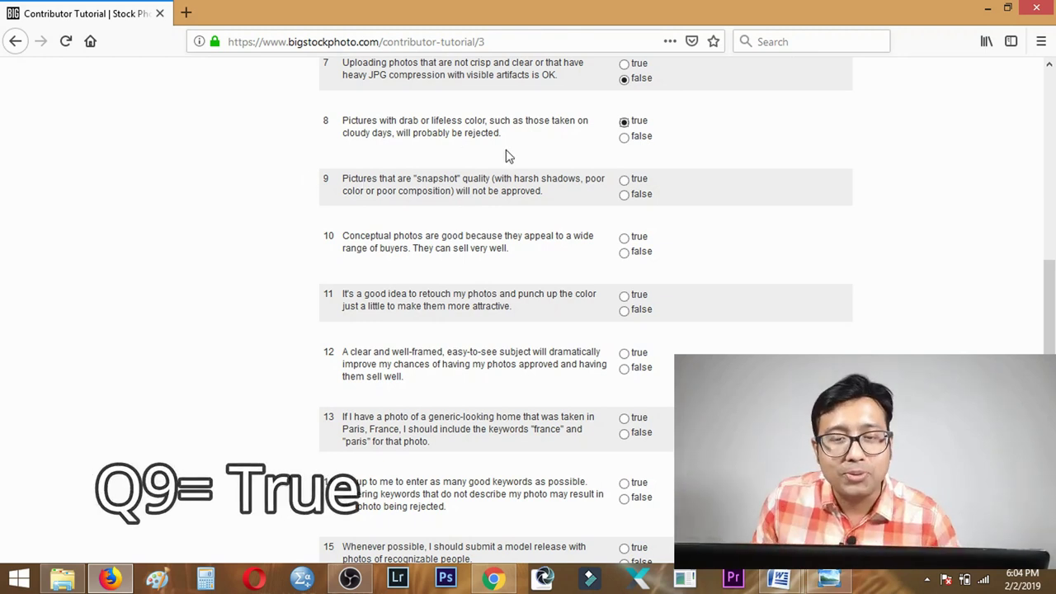
- Mark question 9 (snapshot-quality pictures) and question 10 (conceptual photos) as true
click(624, 179)
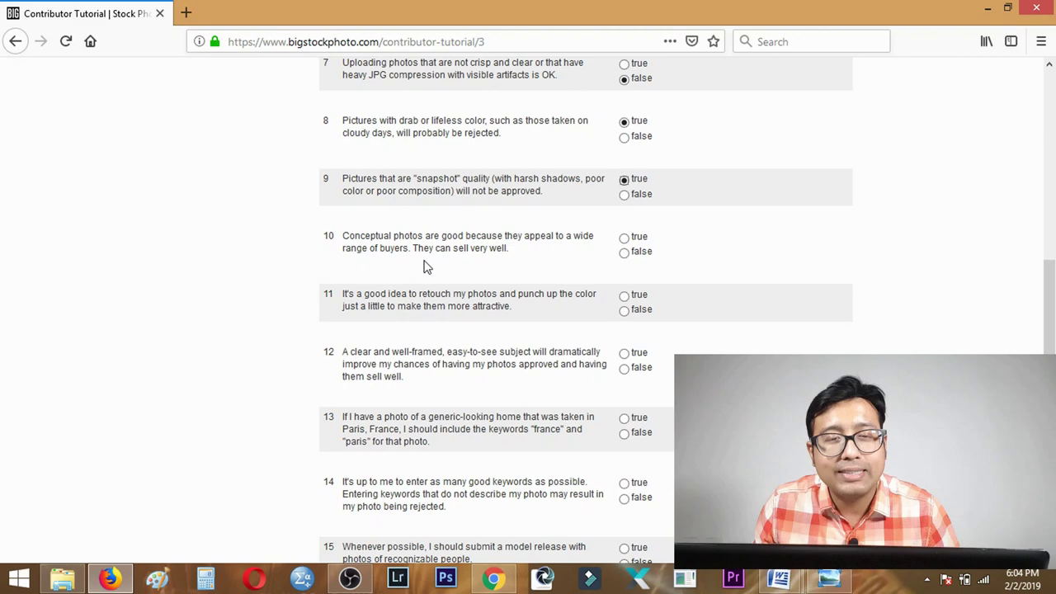
click(625, 240)
scroll(476, 252, down, 2)
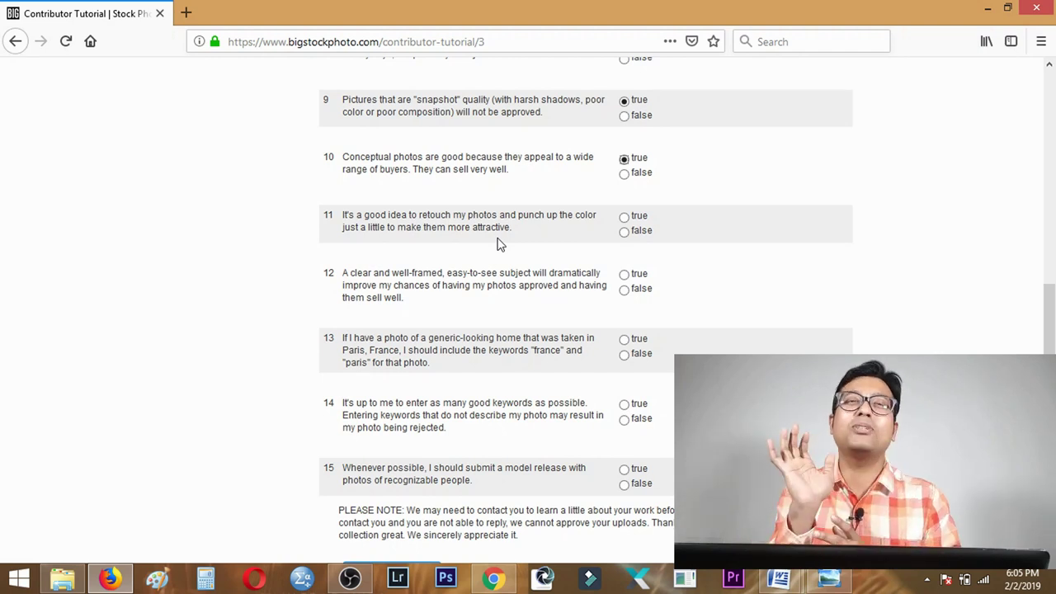
- Mark question 11 (light colour retouching) and question 12 (clear well-framed subject) as true
click(625, 218)
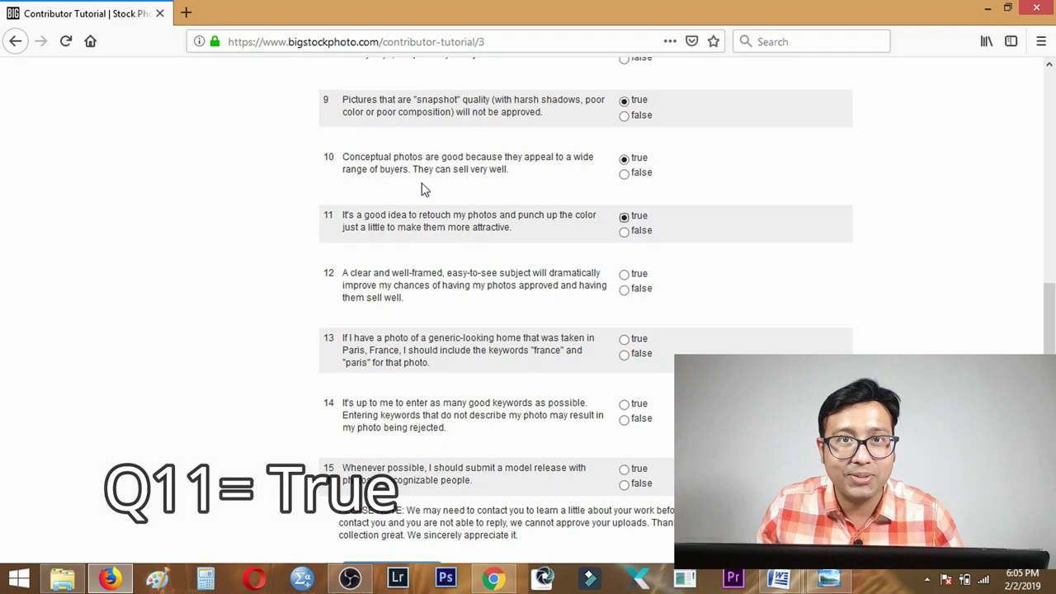
scroll(422, 190, down, 2)
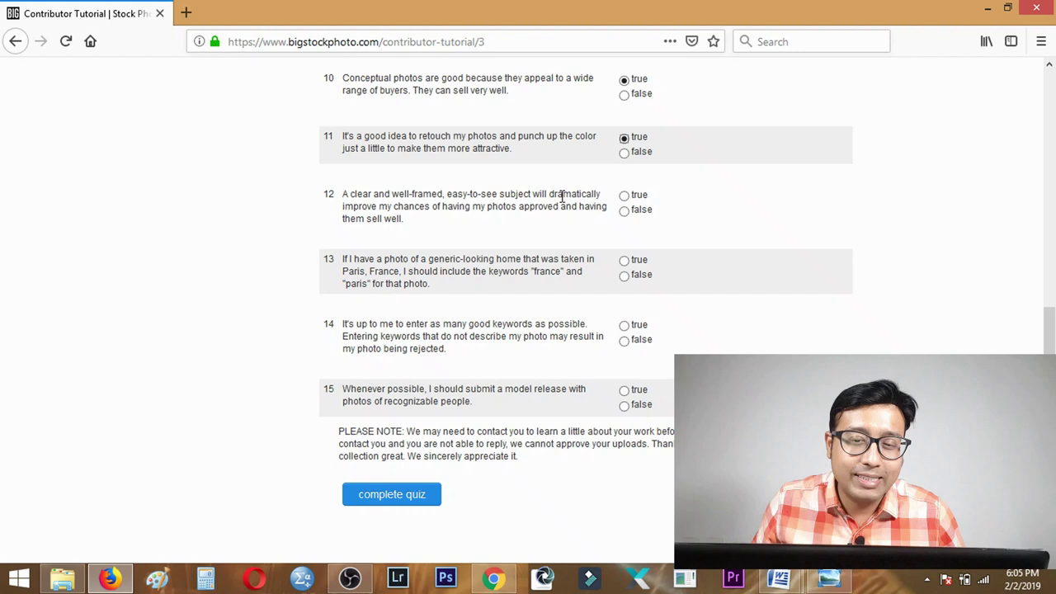
click(624, 195)
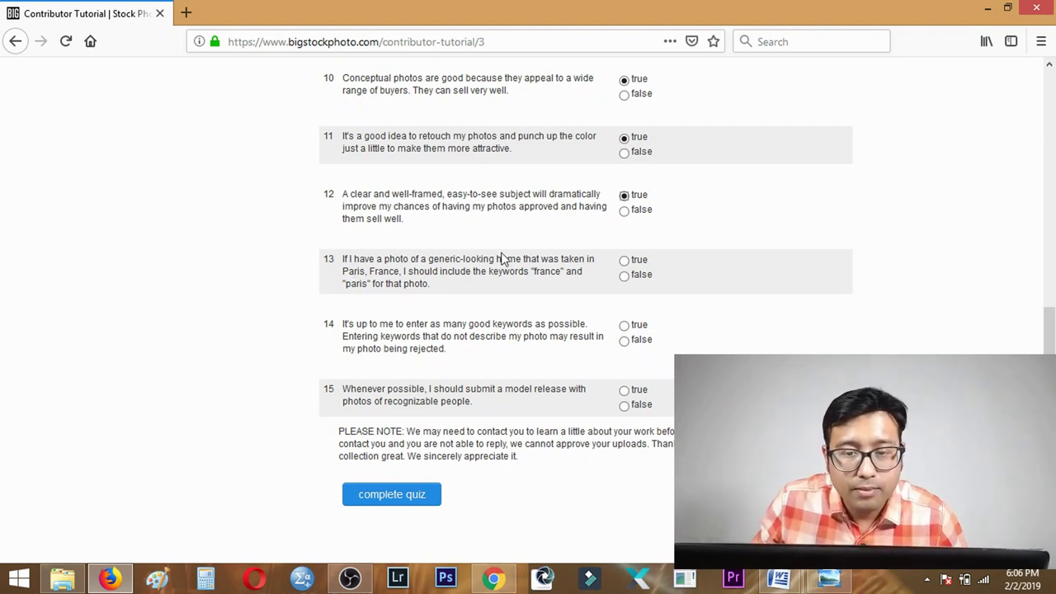
- Mark question 13 false and questions 14 and 15 true, completing every answer
click(624, 274)
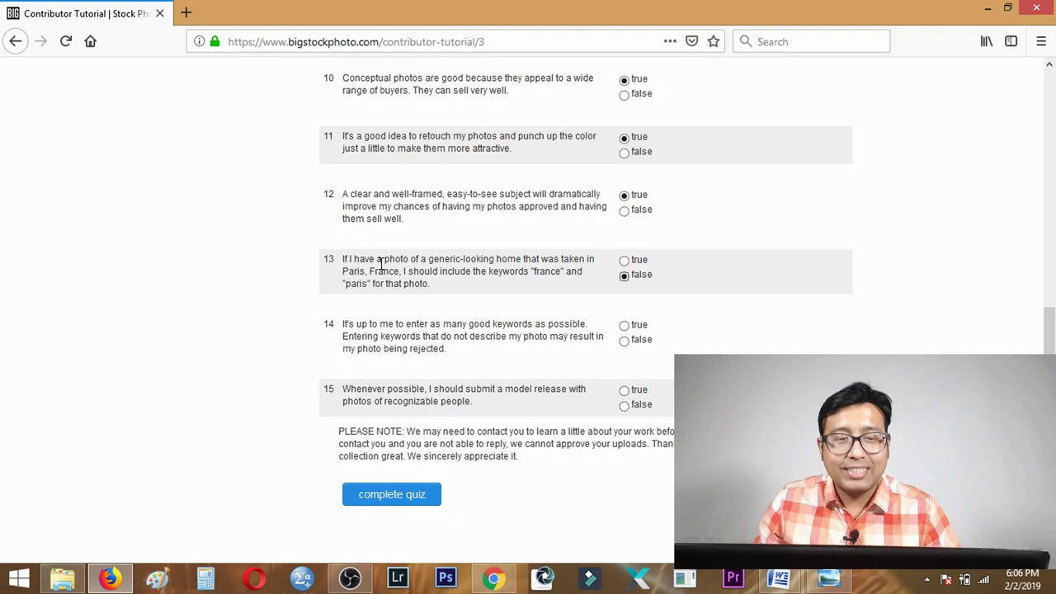
scroll(381, 268, down, 2)
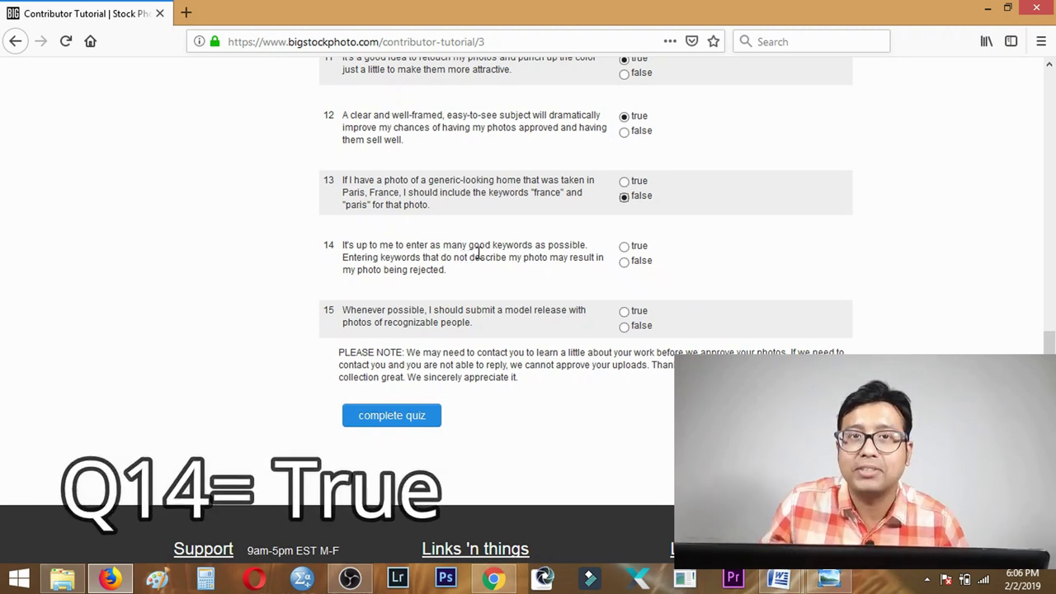
click(624, 246)
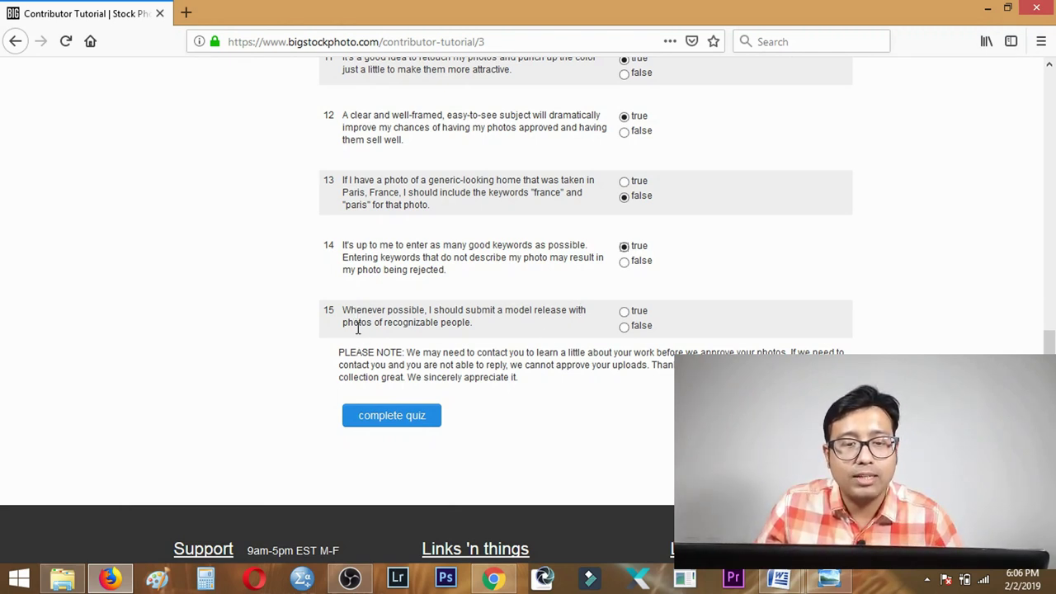
click(624, 312)
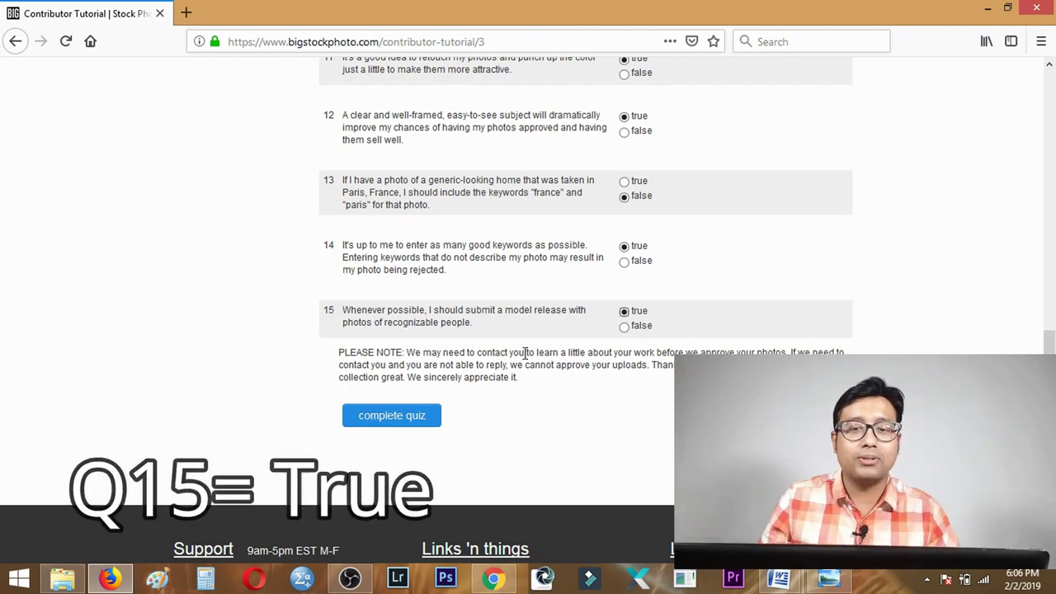
scroll(526, 358, up, 15)
scroll(526, 358, down, 15)
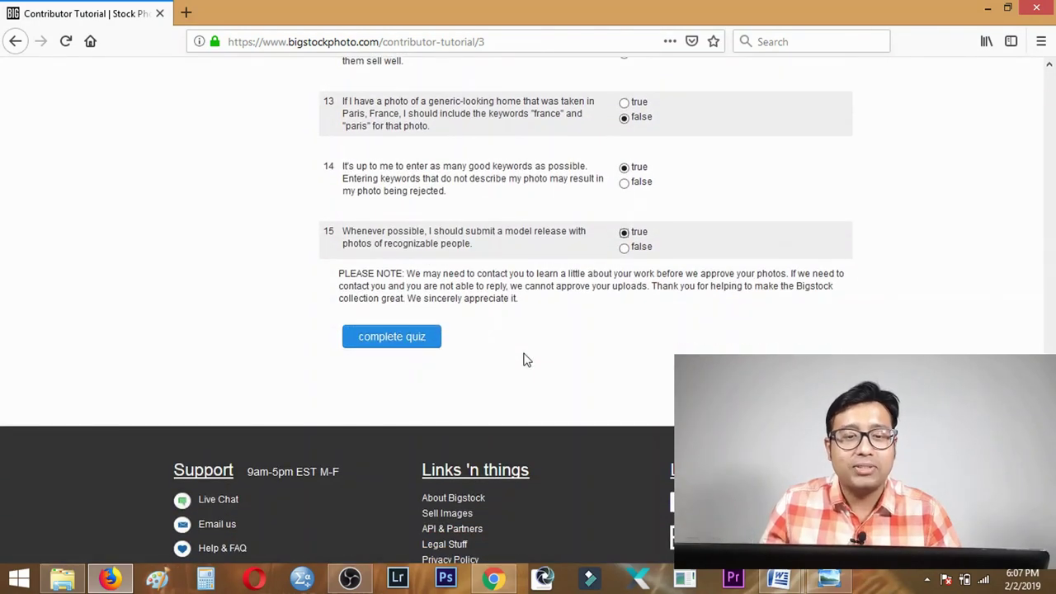
- Submit the completed contributor quiz to reach the Uploads page with the passed-test message
click(382, 339)
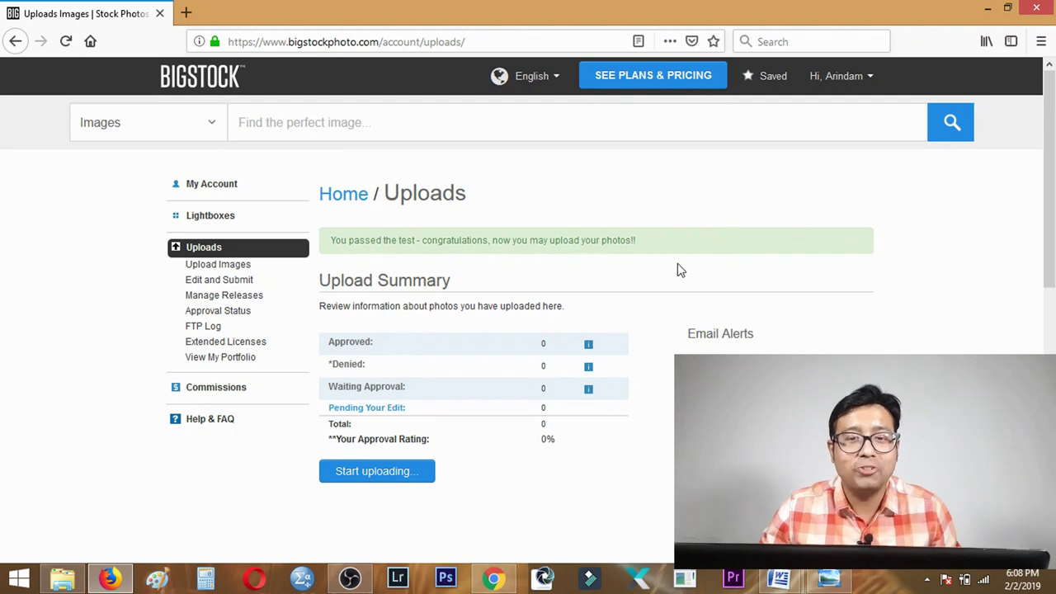
- Start uploading and accept the own-work, model release, Editorial Use and 25 MB file requirements
click(371, 486)
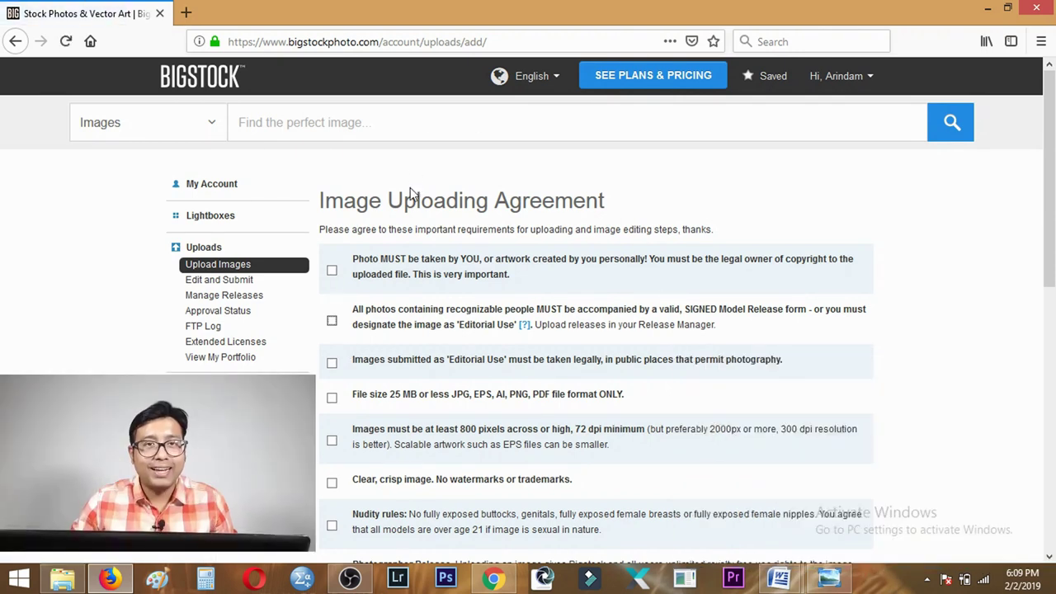
click(332, 270)
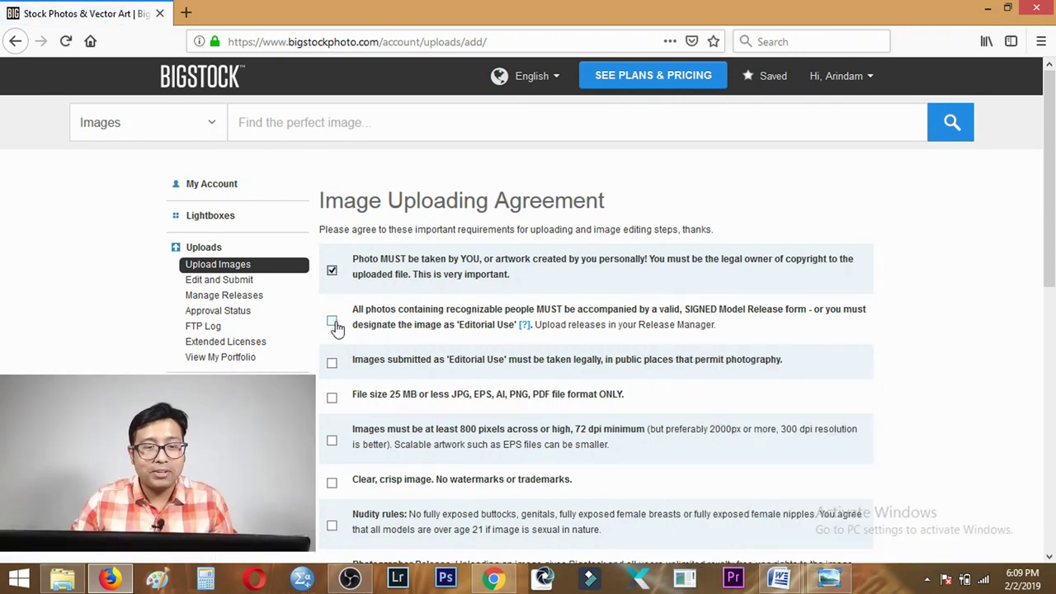
click(331, 321)
click(332, 363)
click(331, 397)
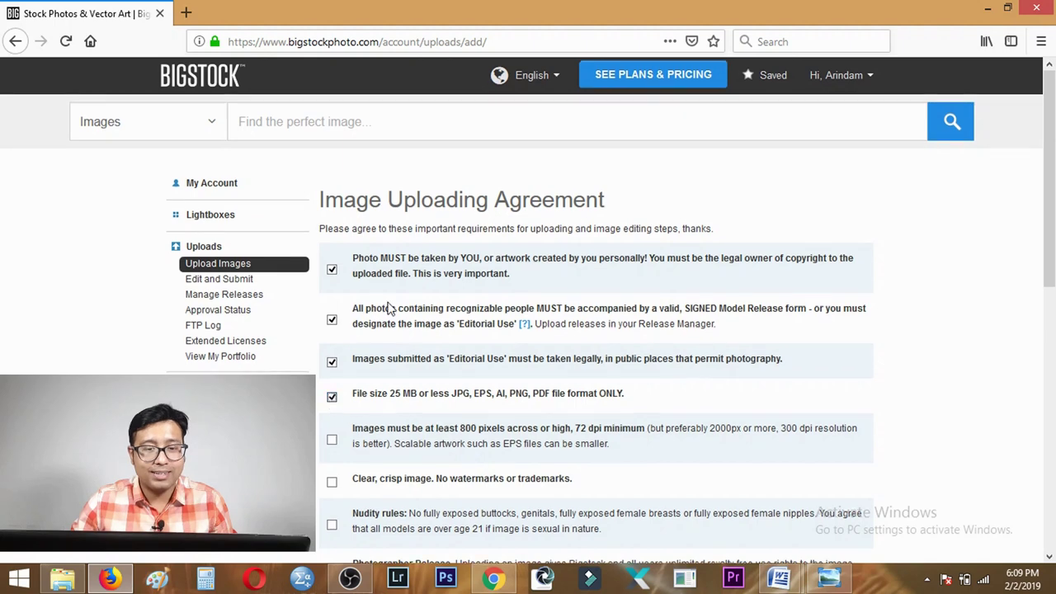
- Accept the 800-pixel, no-watermark, nudity, photographer release and 90-day terms, then agree
scroll(333, 319, down, 3)
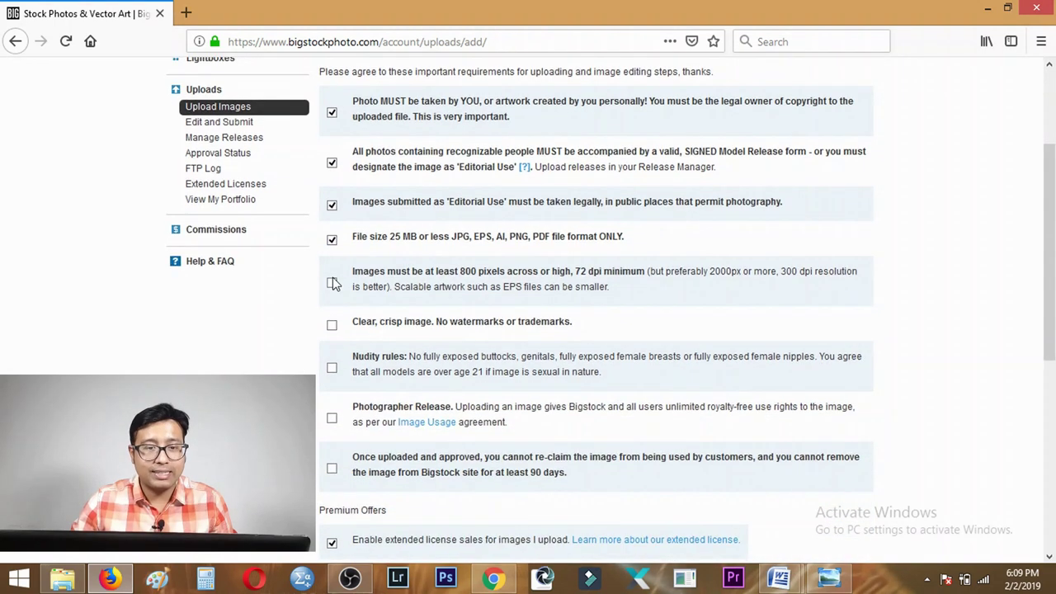
click(332, 284)
click(332, 325)
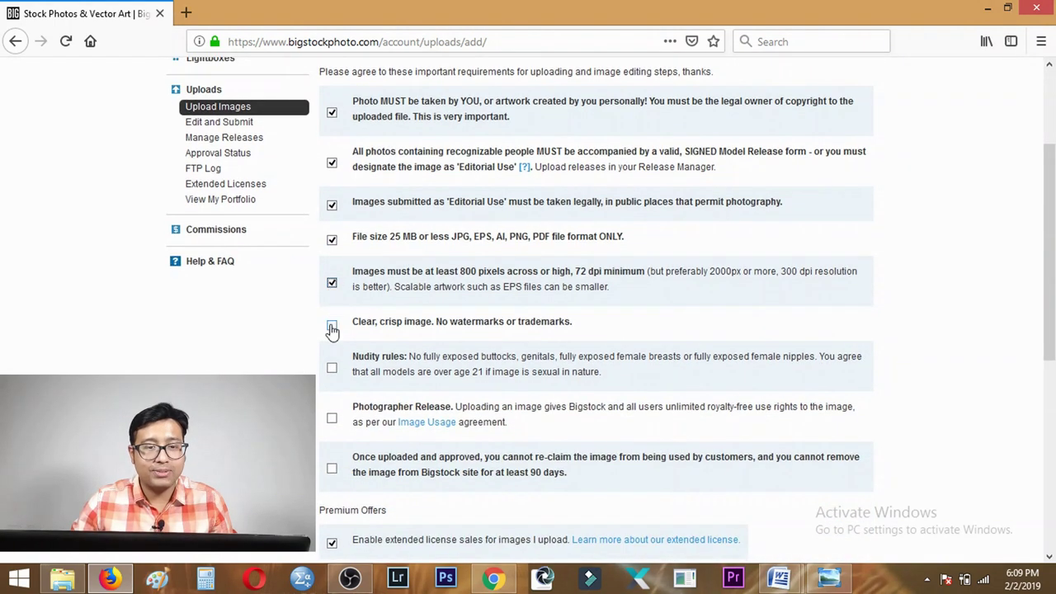
click(331, 368)
click(332, 418)
scroll(332, 375, down, 3)
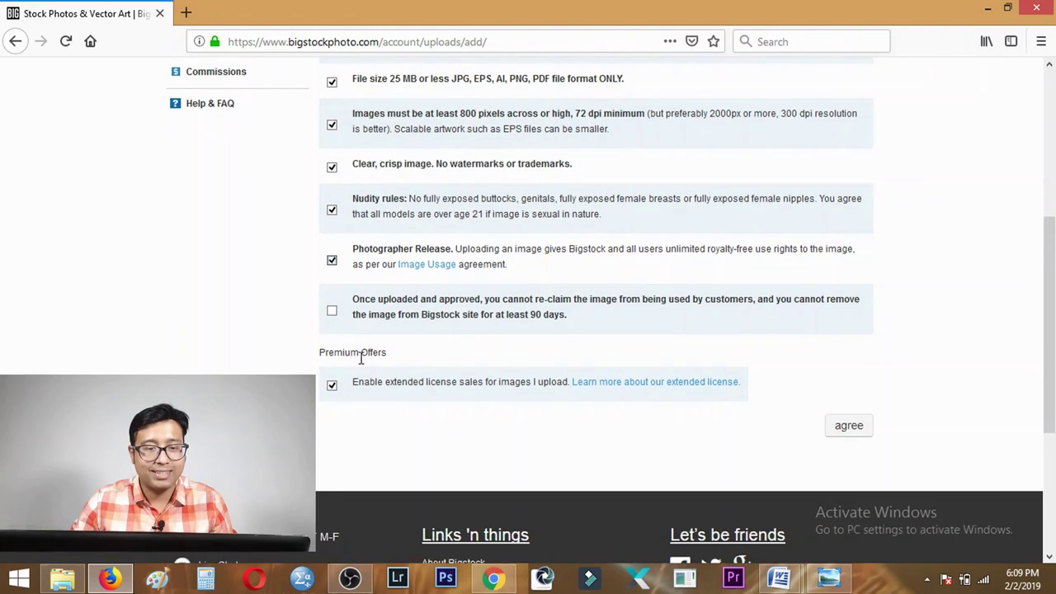
click(333, 313)
click(847, 430)
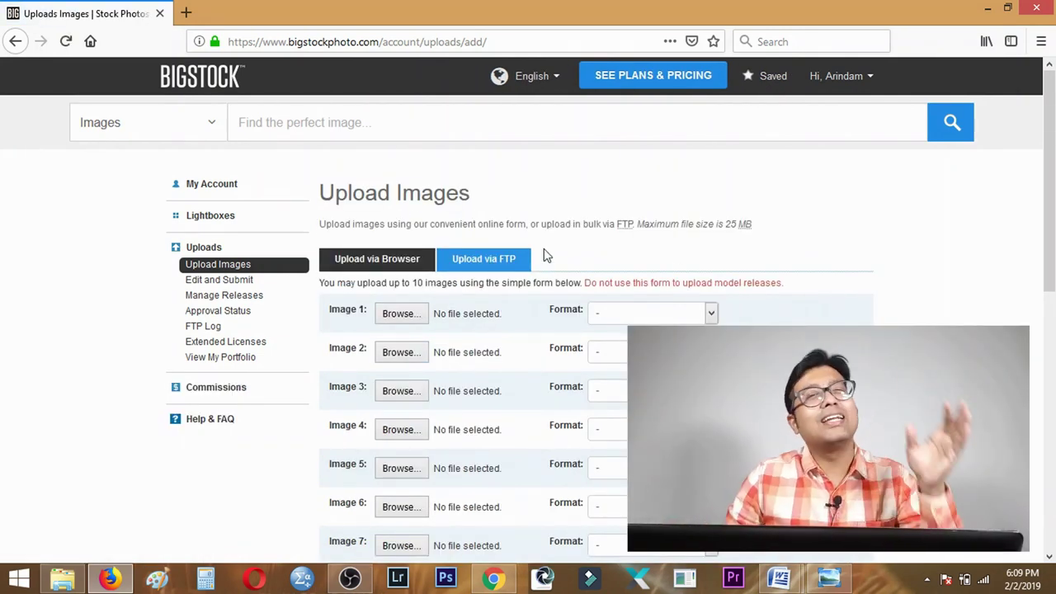
- Scroll through the Upload via Browser form to review the Image 1–10 Browse rows
scroll(561, 239, down, 2)
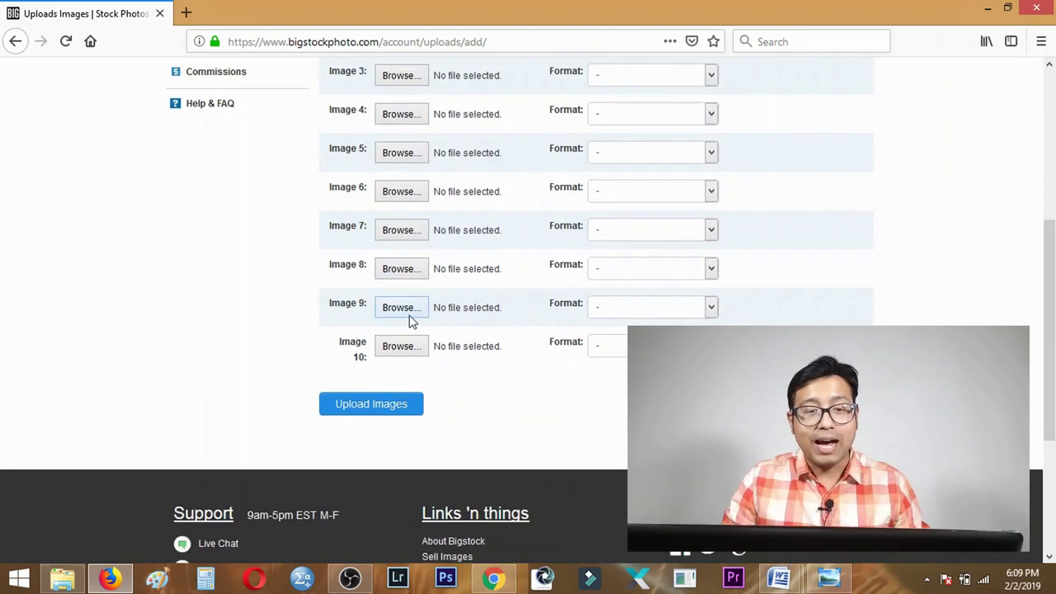
scroll(490, 276, up, 4)
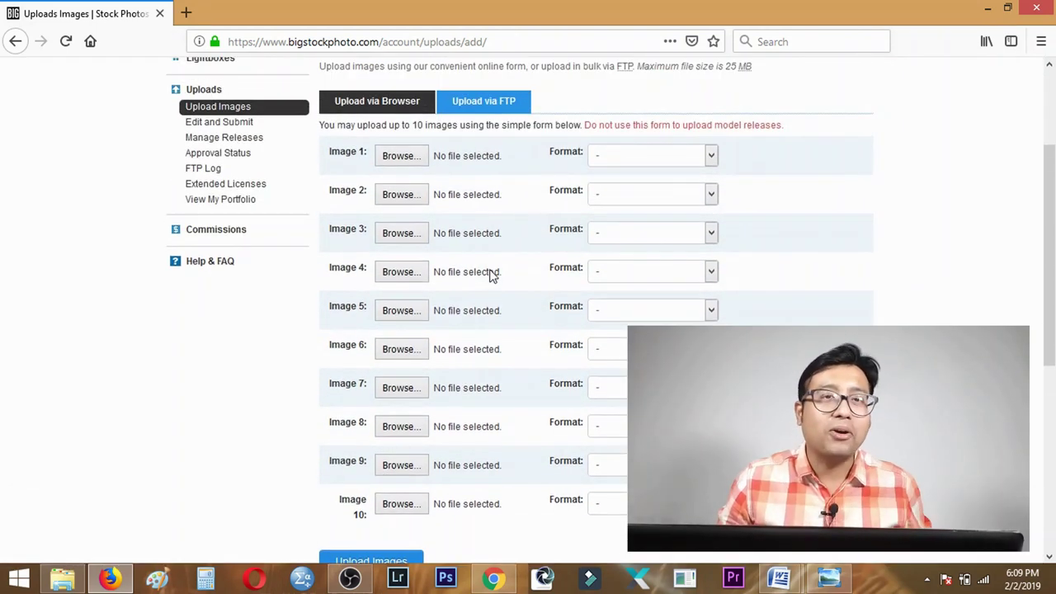